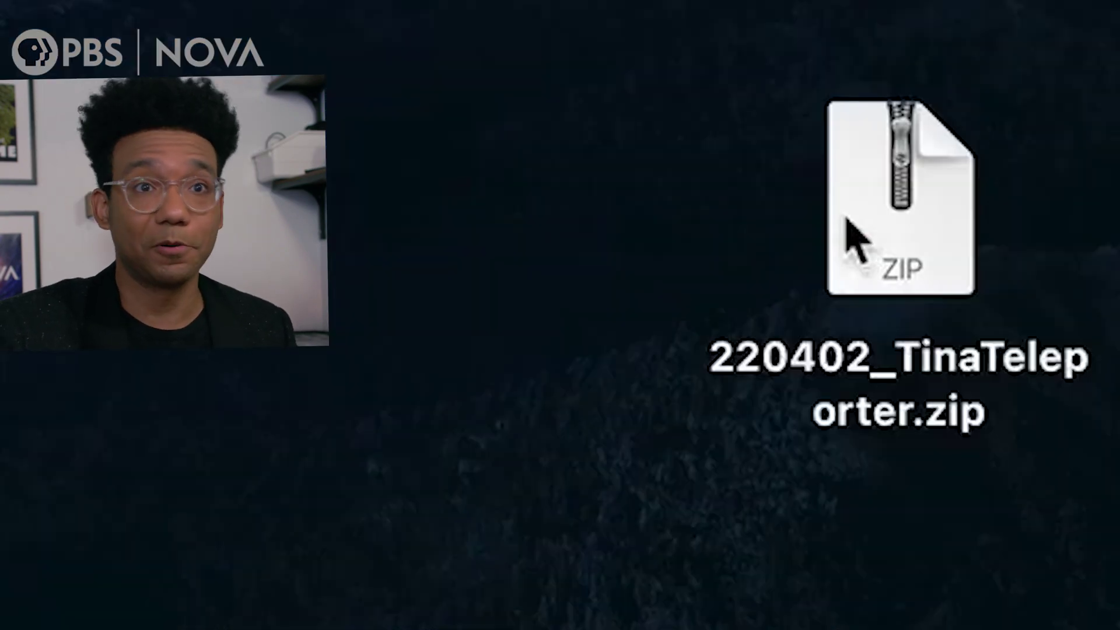
# - Unzip the downloaded project archive and open the 220402_TinaTeleporter folder
pyautogui.click(849, 222)
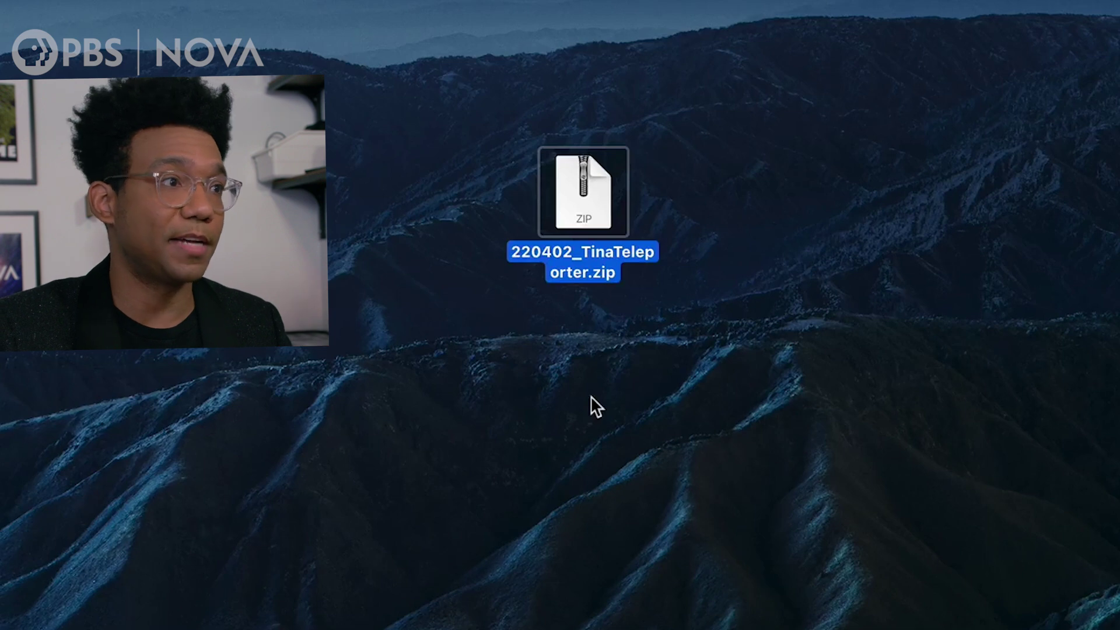
pyautogui.doubleClick(577, 186)
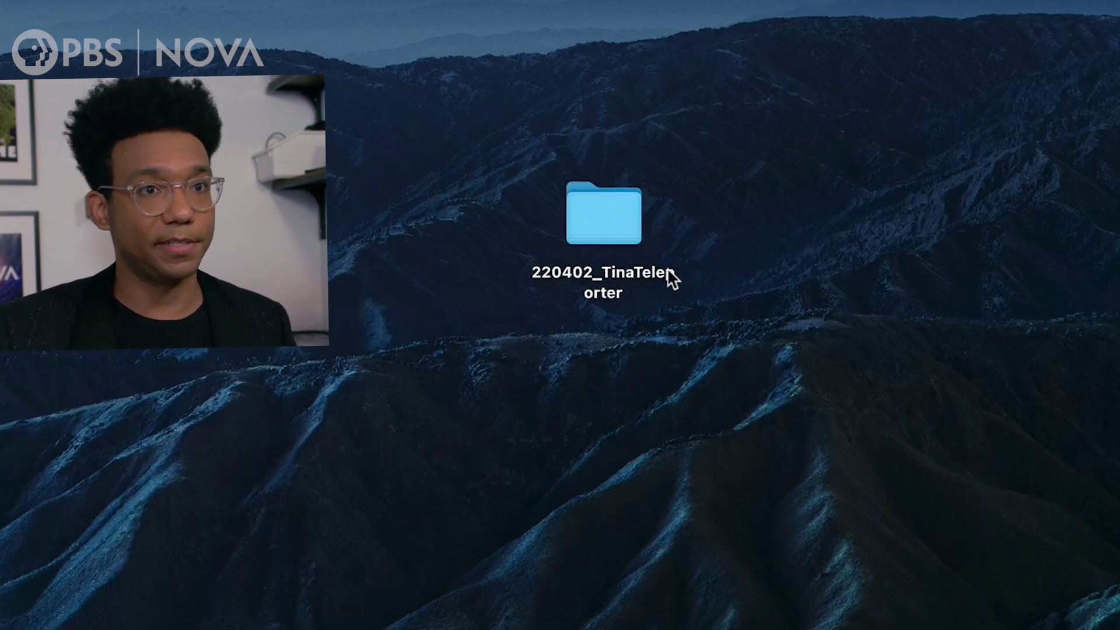
pyautogui.doubleClick(668, 270)
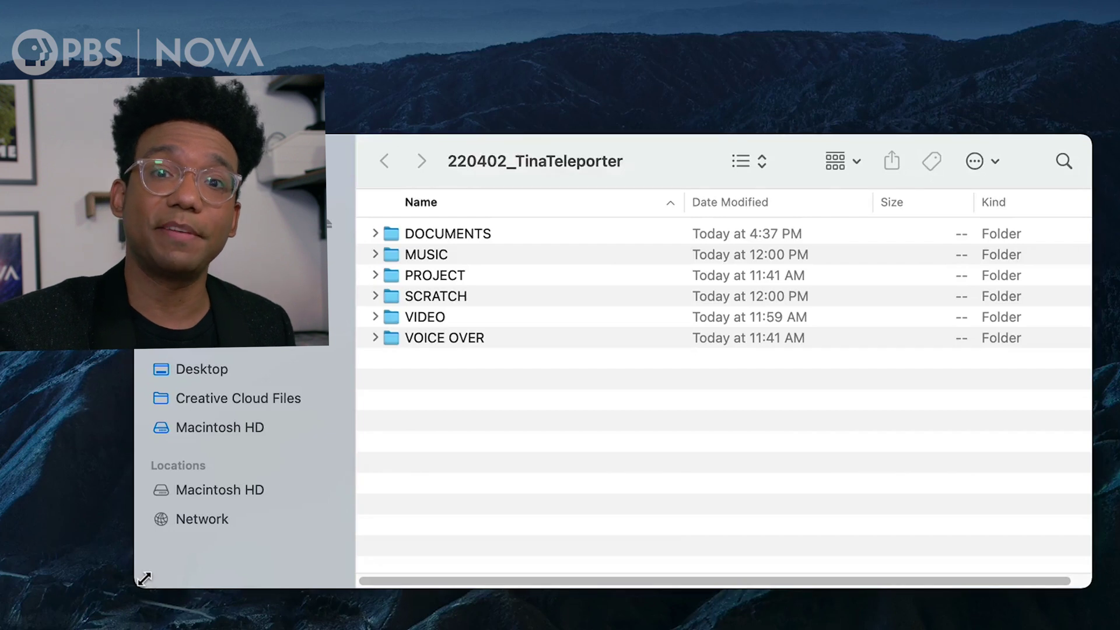
# - Expand DOCUMENTS and open the TinaTeleporter interview transcript
pyautogui.click(374, 233)
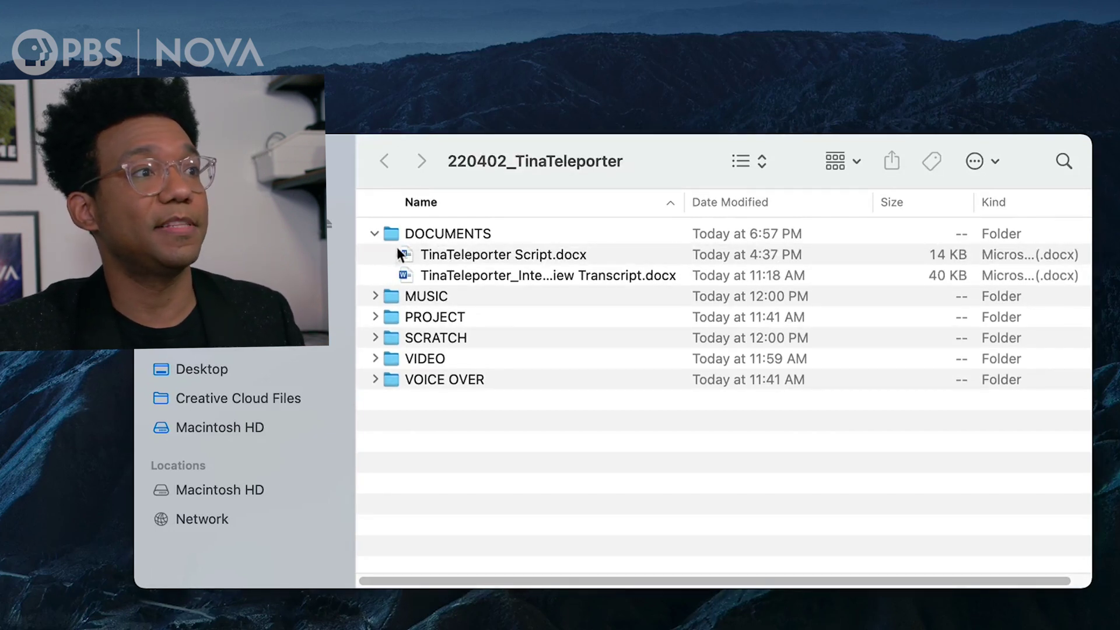
pyautogui.click(407, 250)
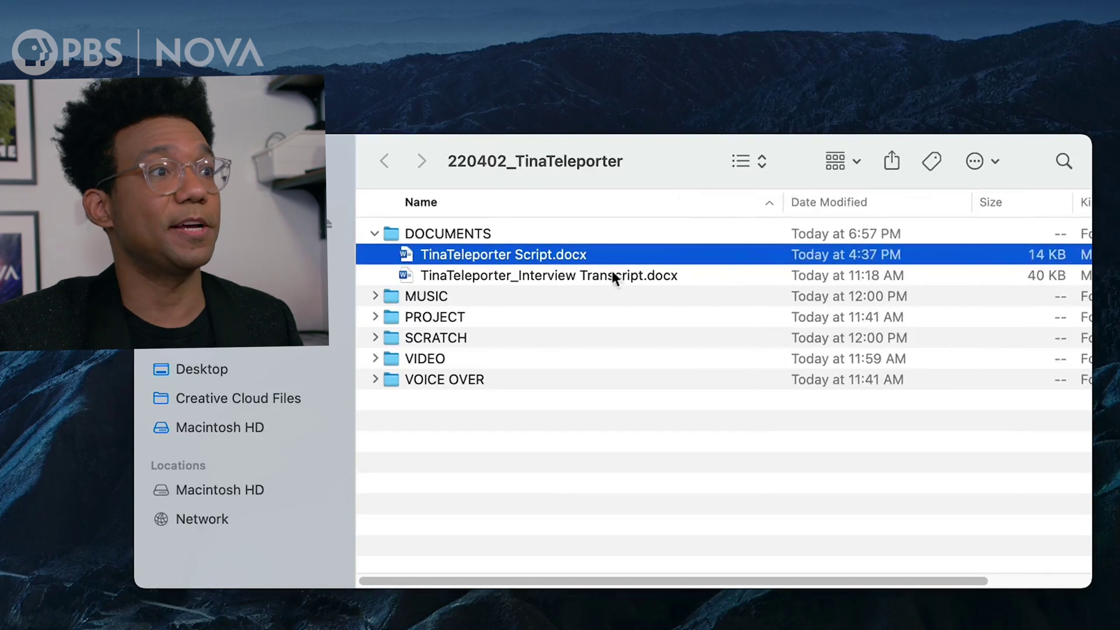
pyautogui.click(581, 272)
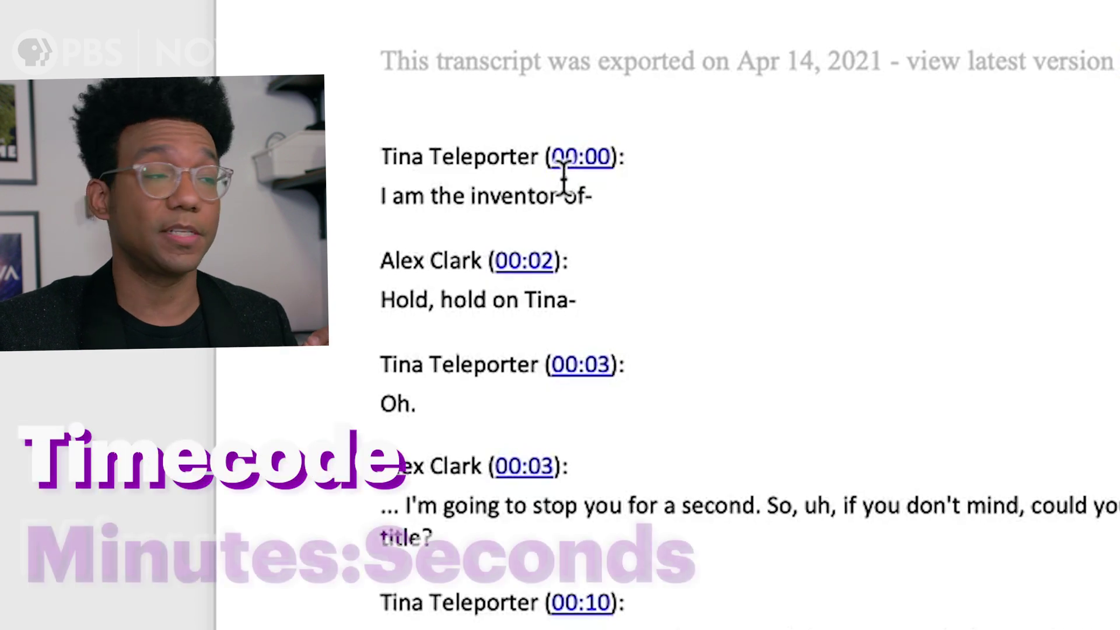
pyautogui.moveTo(570, 172)
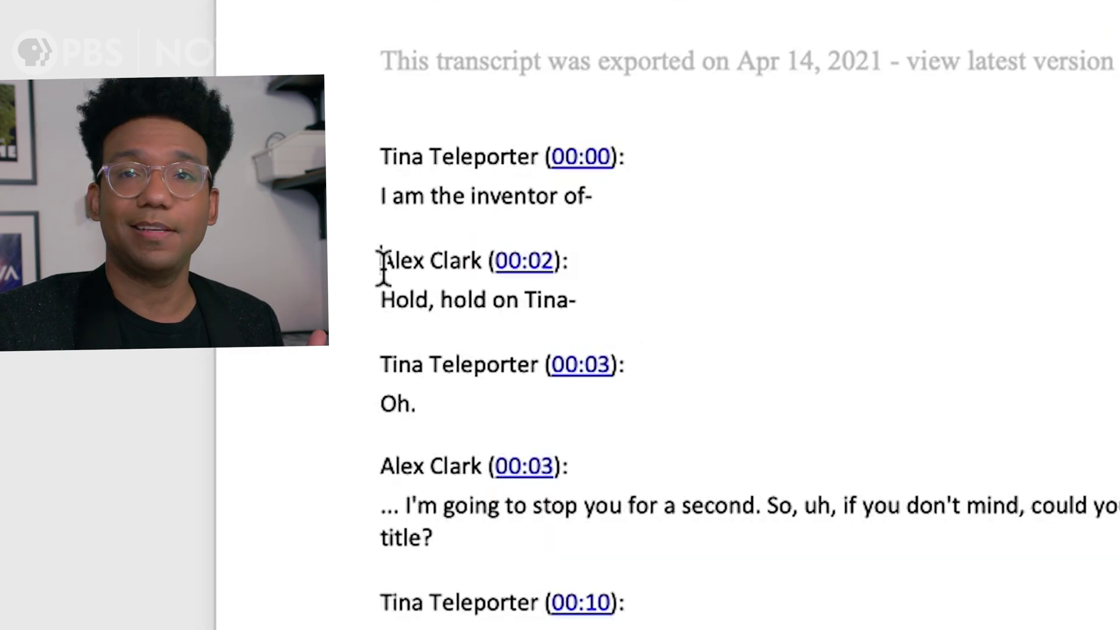
pyautogui.click(382, 266)
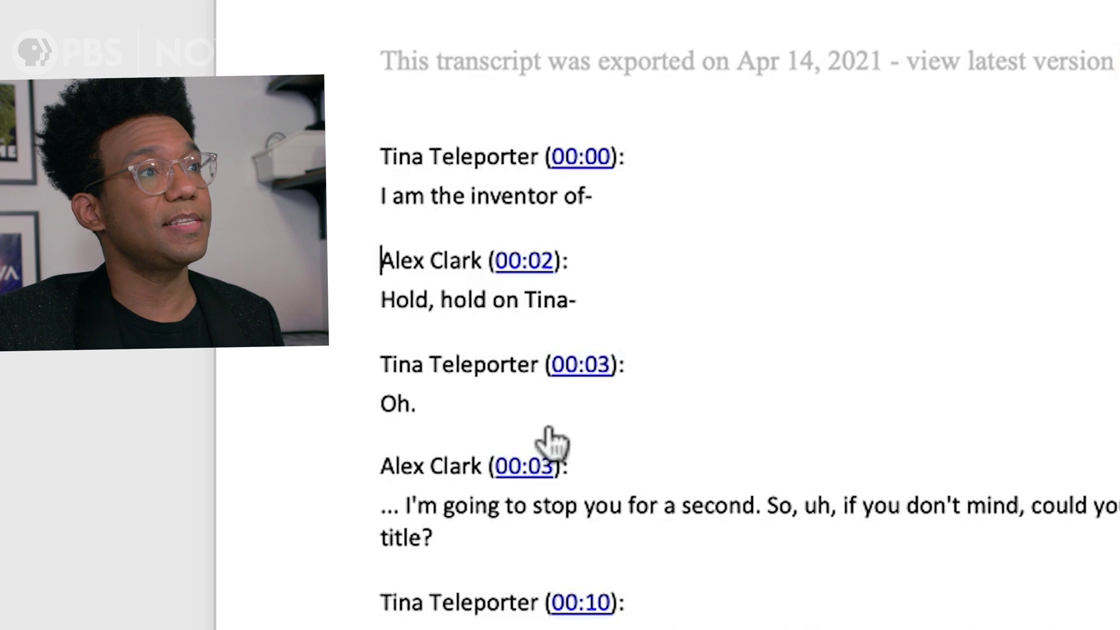
pyautogui.moveTo(578, 355)
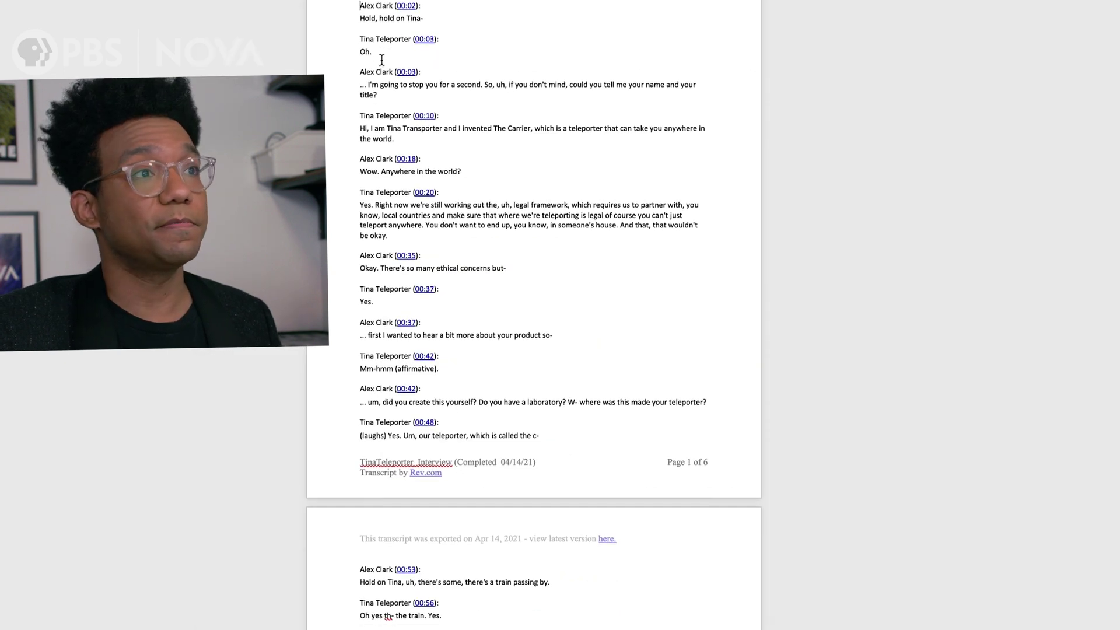
pyautogui.scroll(-2, 408, 55)
pyautogui.scroll(-5, 382, 59)
pyautogui.scroll(-4, 382, 60)
pyautogui.scroll(-4, 382, 60)
pyautogui.scroll(-5, 379, 59)
pyautogui.scroll(-5, 379, 60)
pyautogui.scroll(-4, 376, 61)
pyautogui.scroll(-2, 370, 65)
pyautogui.scroll(-2, 366, 69)
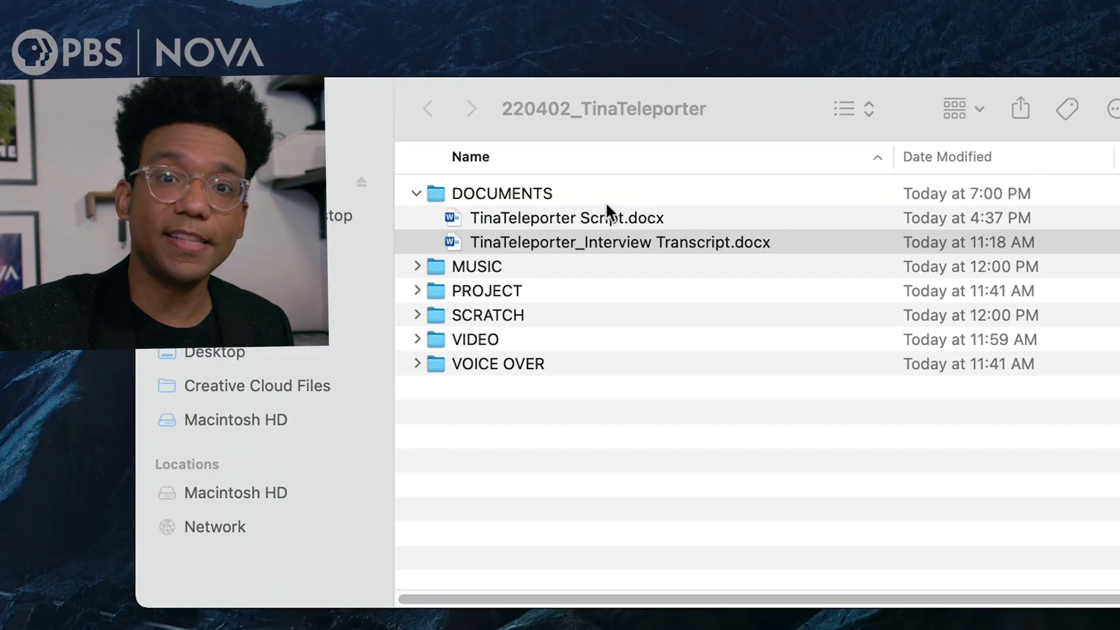
pyautogui.doubleClick(589, 219)
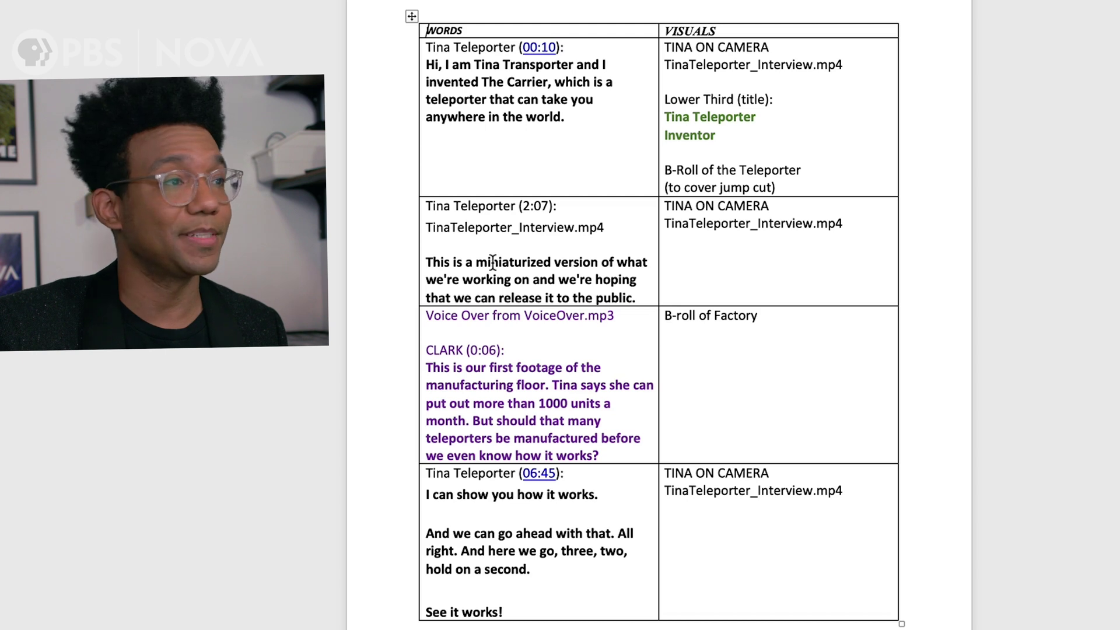
pyautogui.click(524, 347)
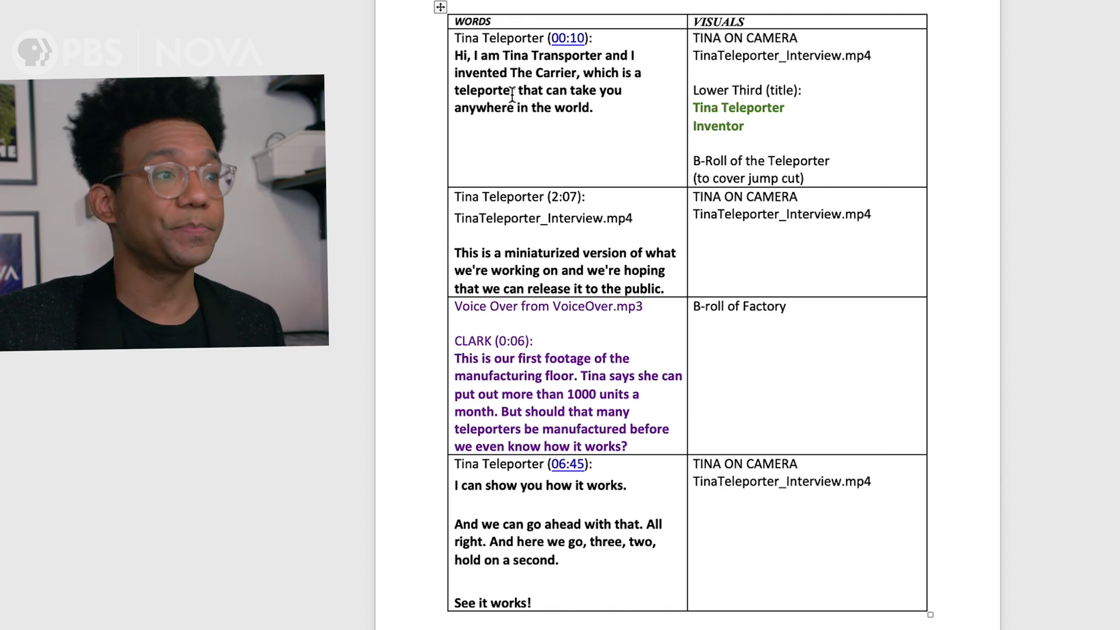
pyautogui.click(544, 337)
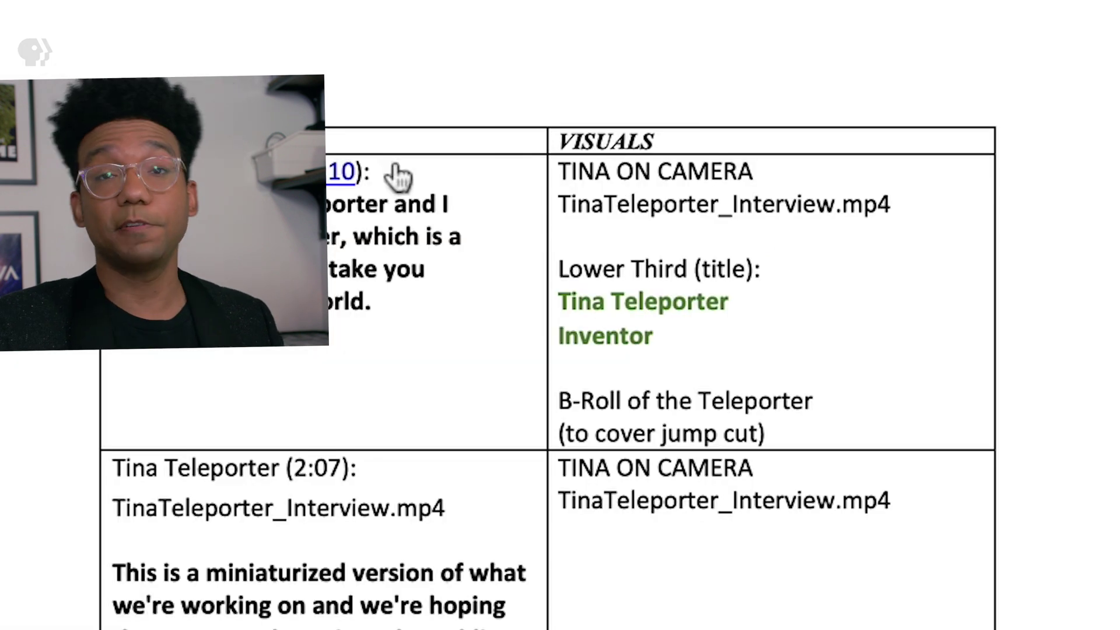
pyautogui.moveTo(744, 126); pyautogui.dragTo(694, 93)
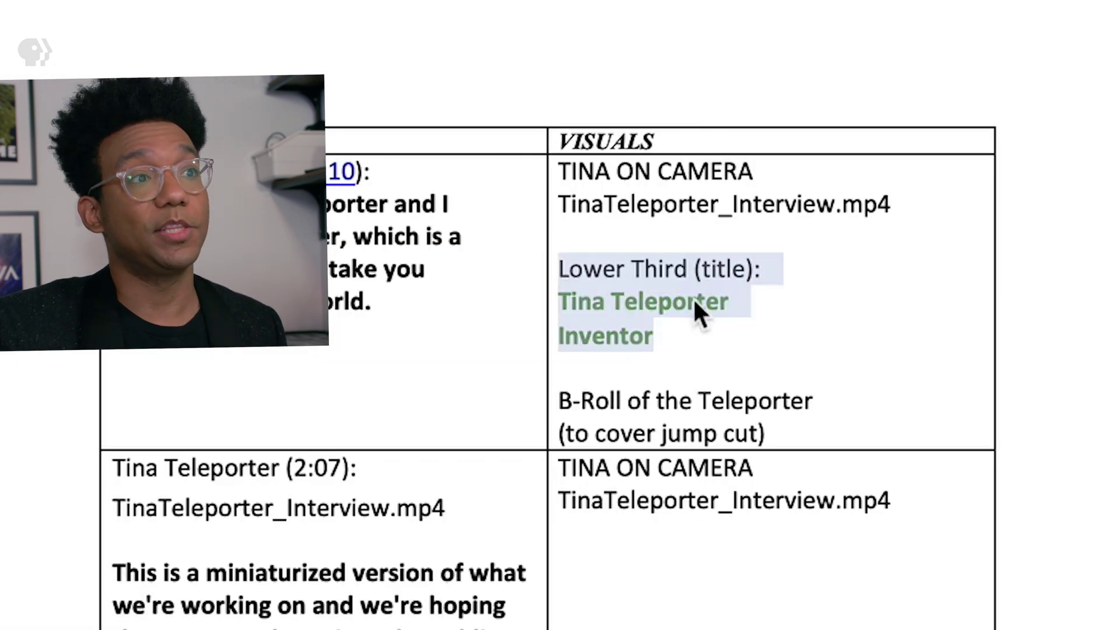
pyautogui.click(709, 300)
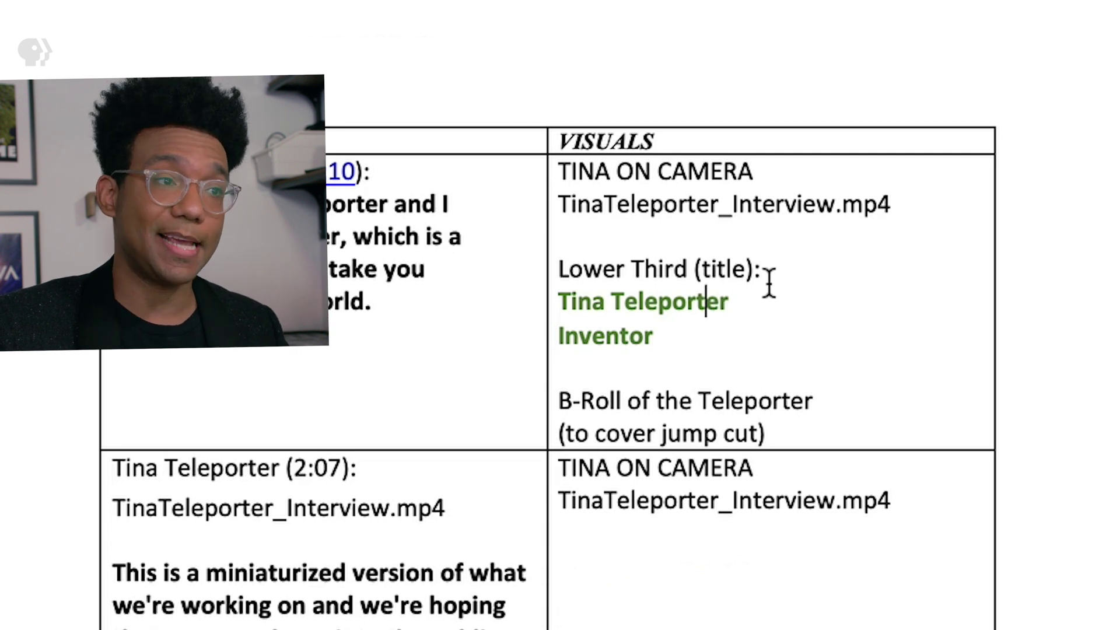
pyautogui.moveTo(775, 434); pyautogui.dragTo(550, 408)
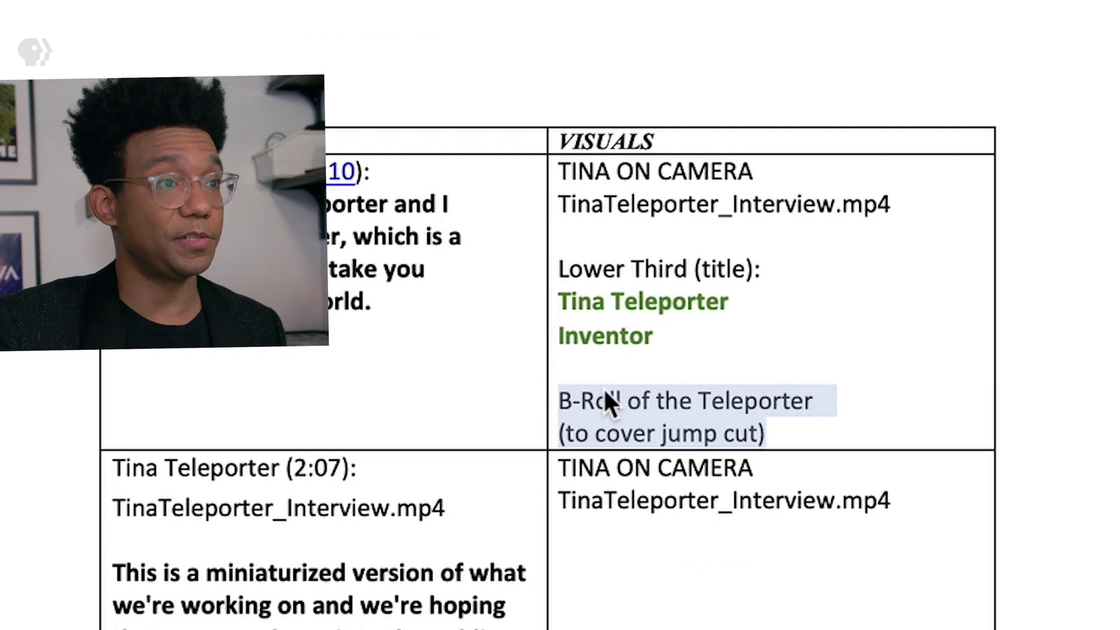
pyautogui.click(661, 390)
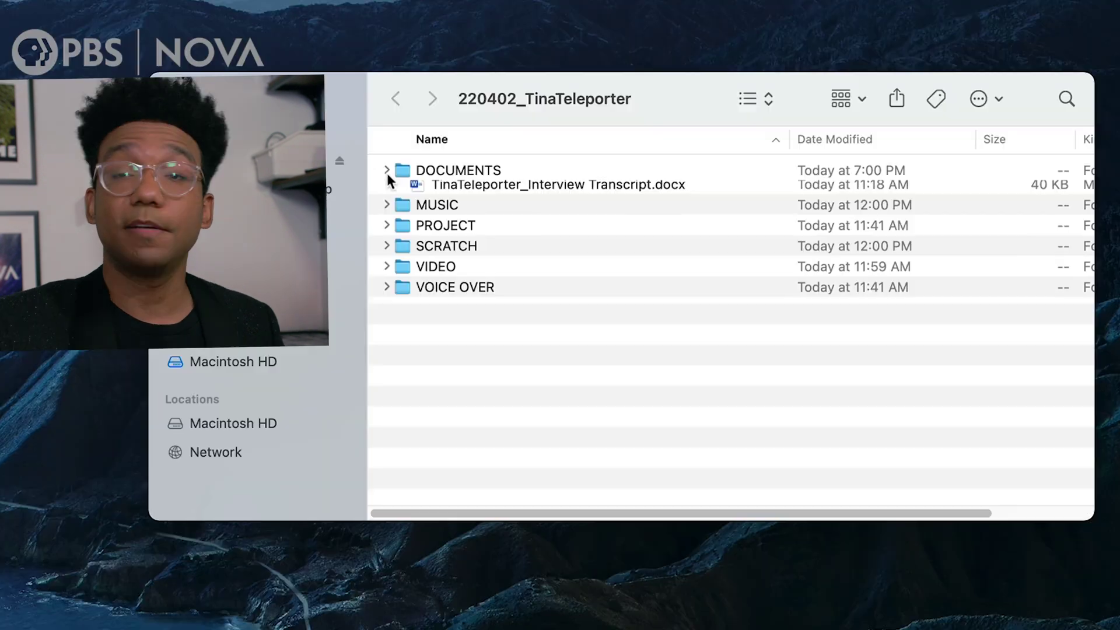
# - Collapse DOCUMENTS and browse the MUSIC, PROJECT and SCRATCH folders
pyautogui.click(387, 171)
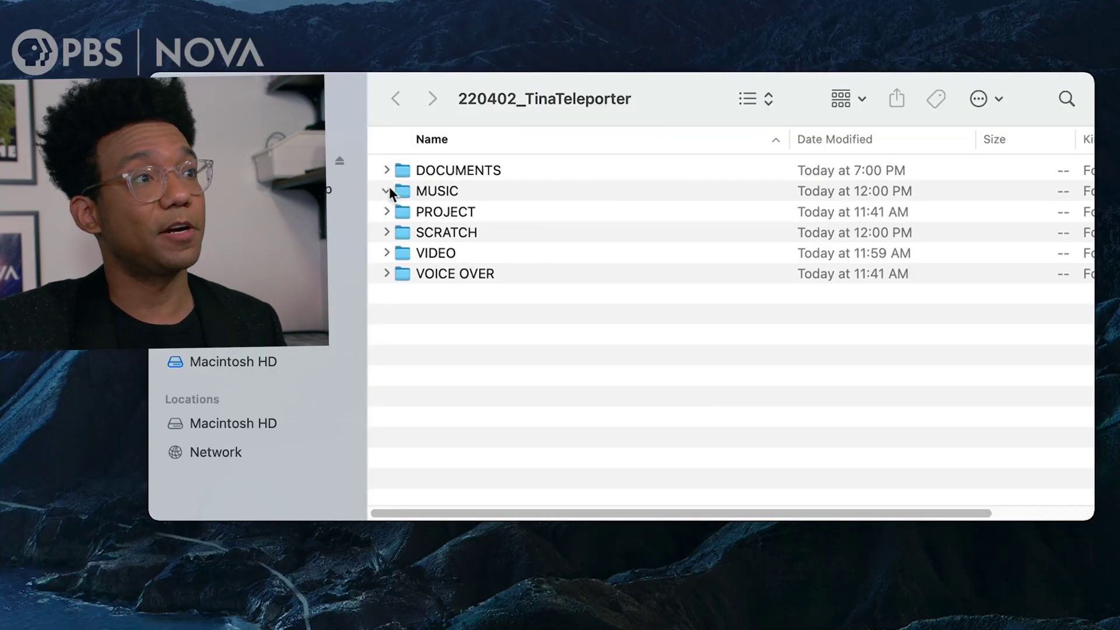
pyautogui.click(386, 192)
pyautogui.click(387, 191)
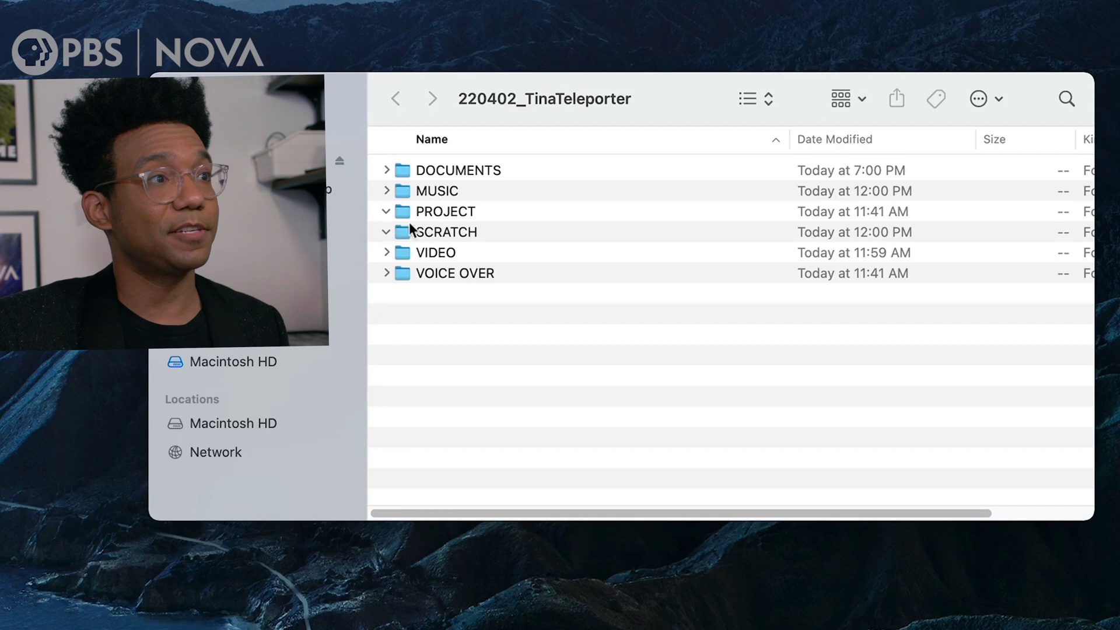
pyautogui.click(429, 219)
pyautogui.click(435, 231)
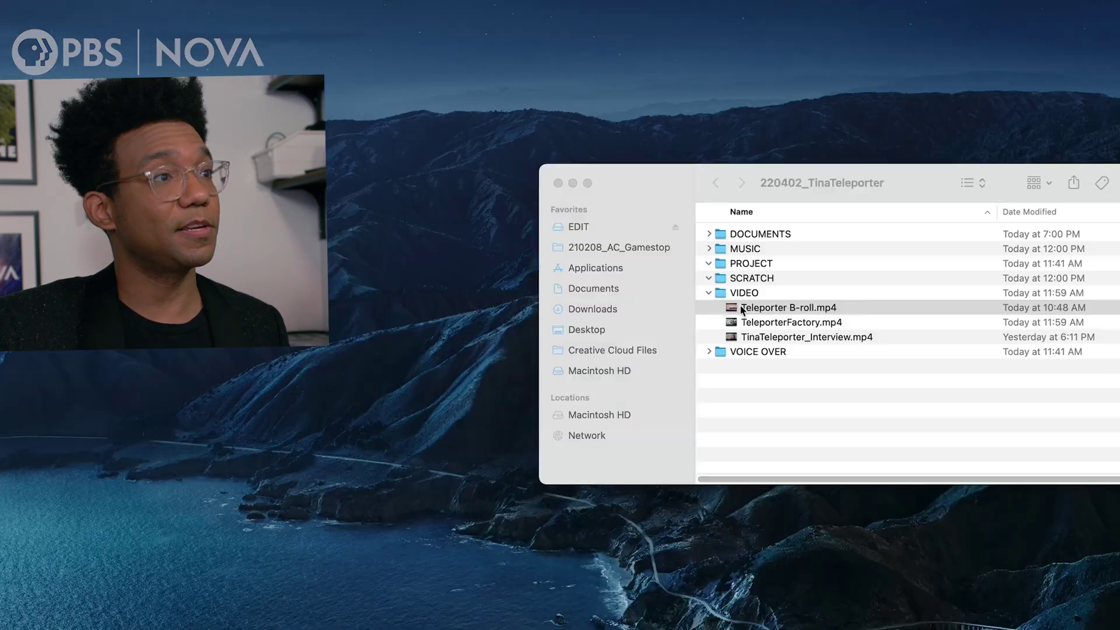
# - Preview Teleporter B-roll.mp4 at 00:08 and 00:19, and TeleporterFactory.mp4 at 00:06, in QuickTime
pyautogui.doubleClick(434, 276)
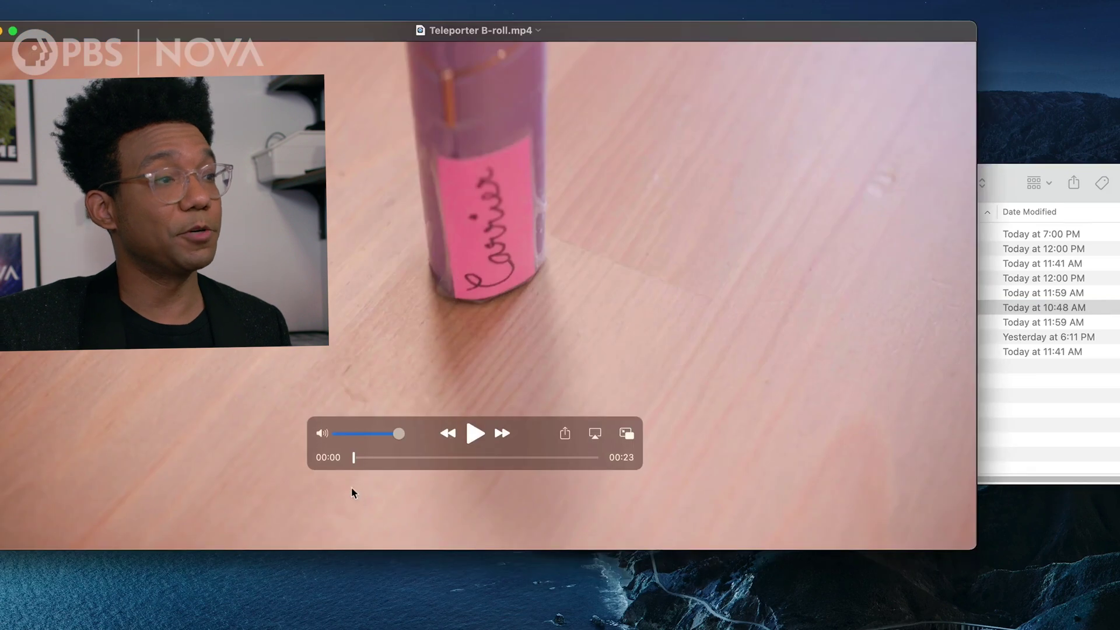
pyautogui.moveTo(353, 457); pyautogui.dragTo(440, 455)
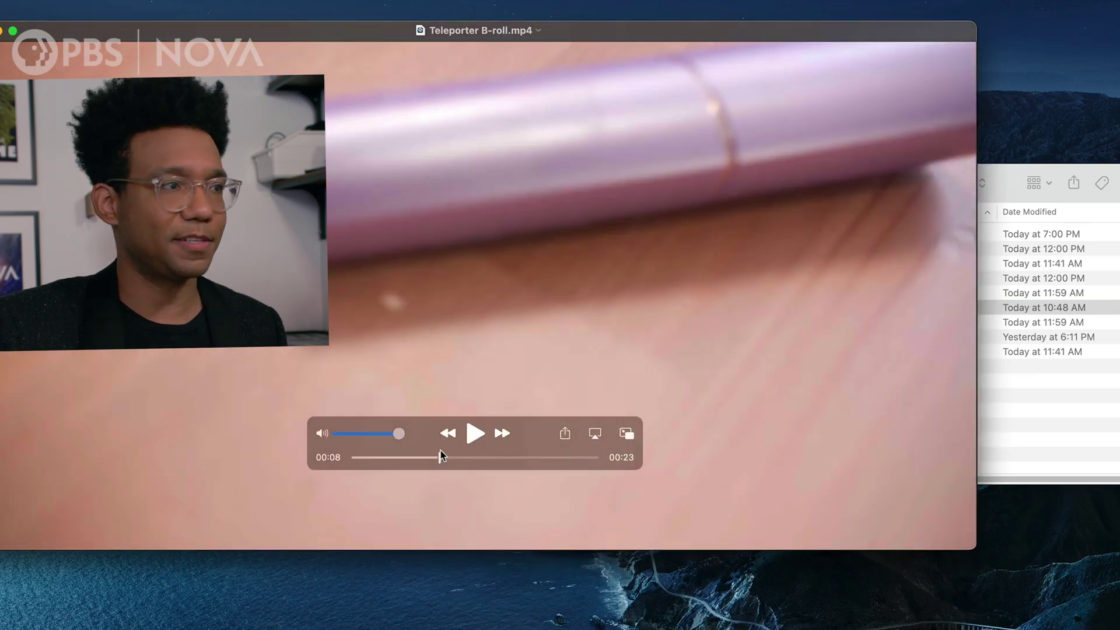
pyautogui.moveTo(440, 457); pyautogui.dragTo(547, 444)
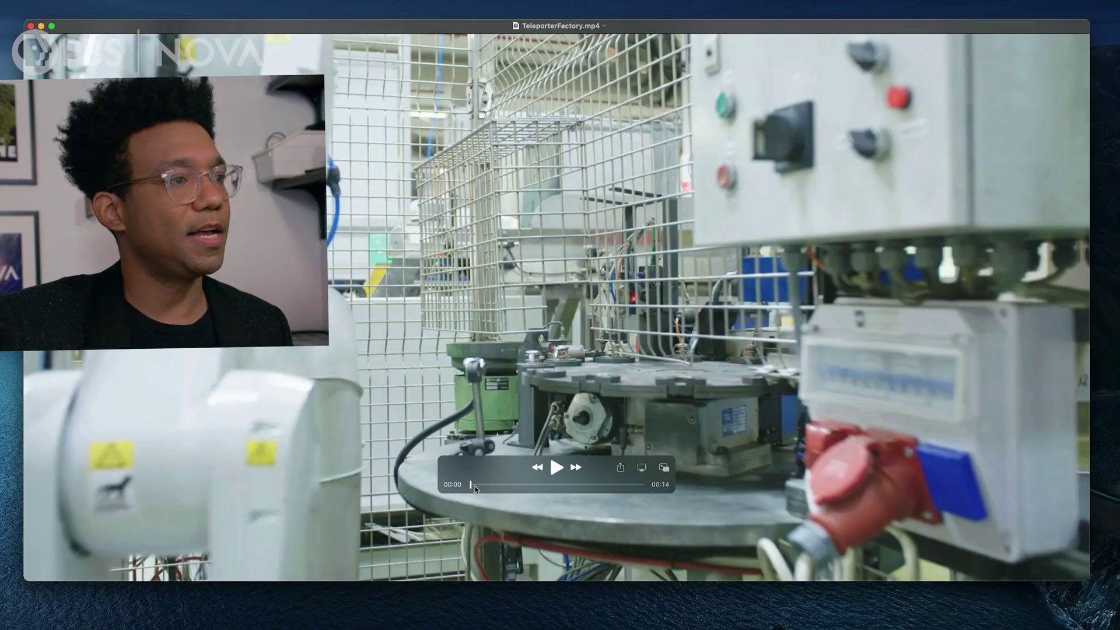
pyautogui.moveTo(474, 485); pyautogui.dragTo(544, 485)
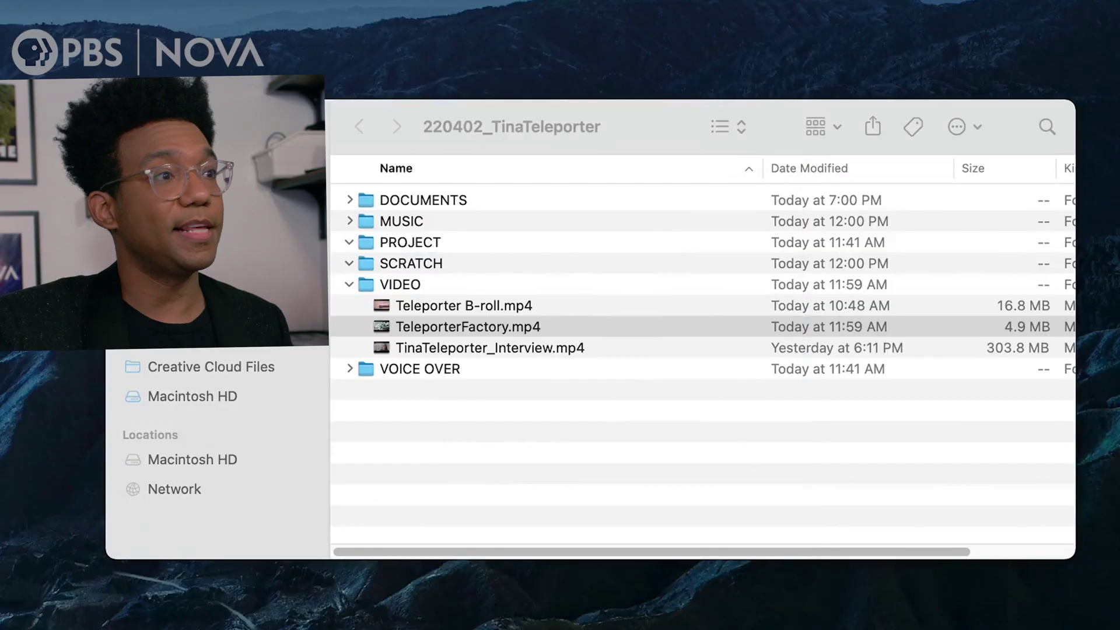
# - Preview the TinaTeleporter_Interview clip and play the VoiceOver.mp3 narration
pyautogui.doubleClick(509, 345)
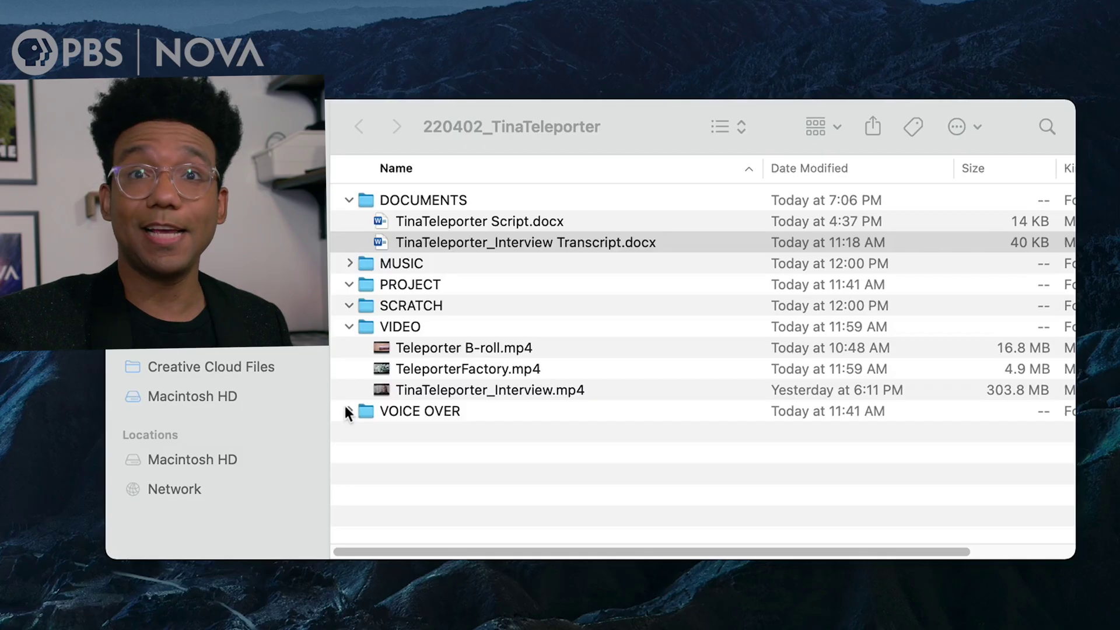
pyautogui.click(345, 410)
pyautogui.click(346, 410)
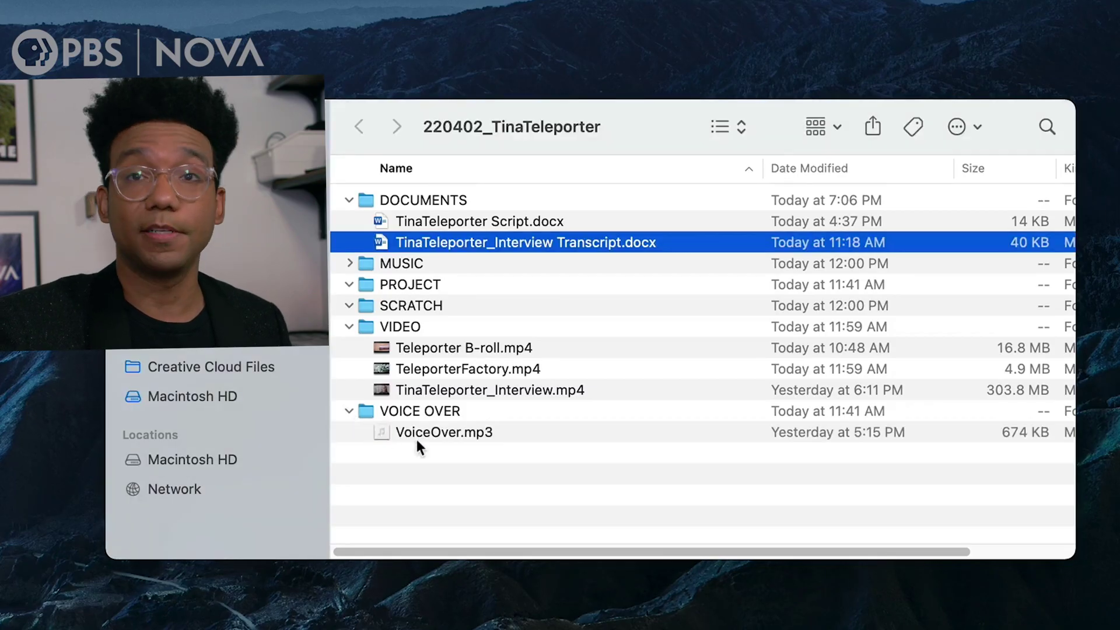
pyautogui.doubleClick(417, 439)
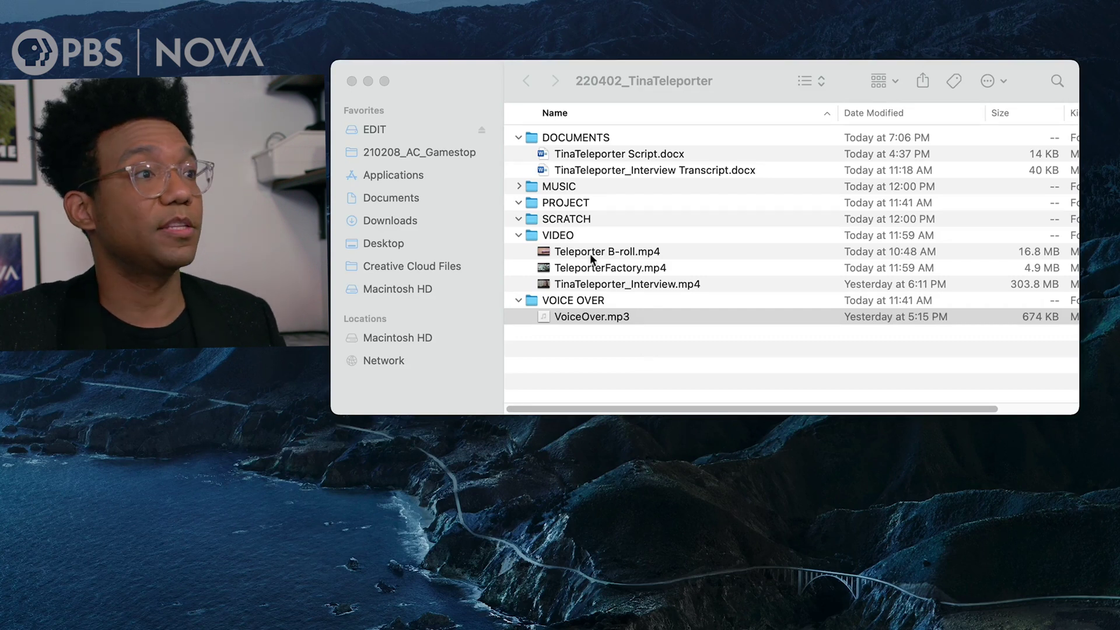
# - Copy the three videos, the music track and VoiceOver.mp3 into the PROJECT folder
pyautogui.click(519, 186)
pyautogui.keyDown('super'); pyautogui.click(583, 202); pyautogui.keyUp('super')
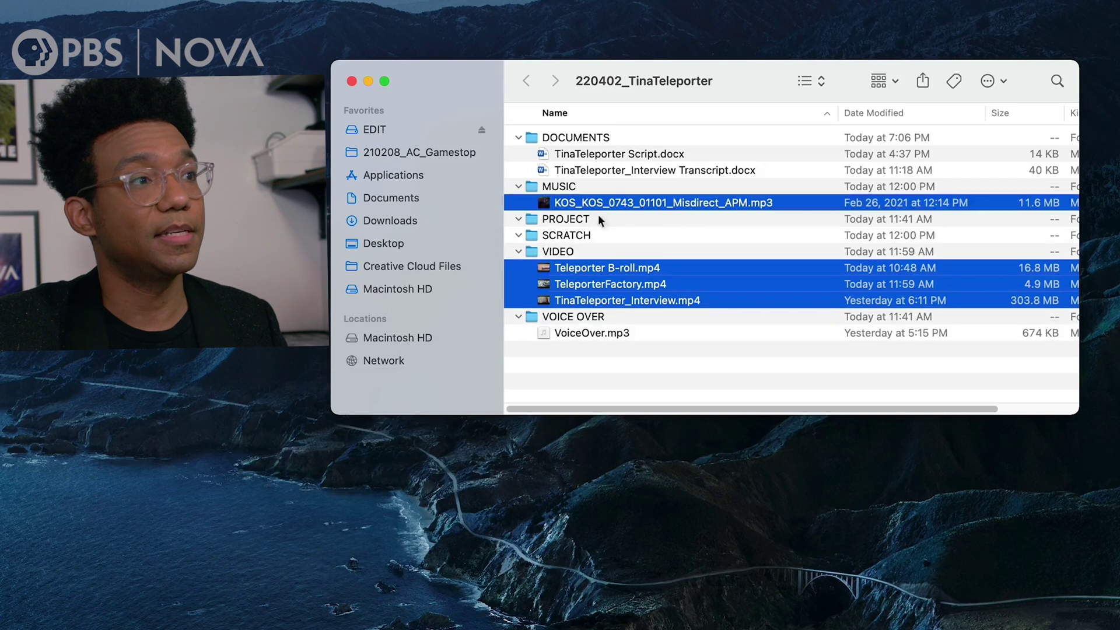
pyautogui.keyDown('super'); pyautogui.click(616, 339); pyautogui.keyUp('super')
pyautogui.doubleClick(566, 220)
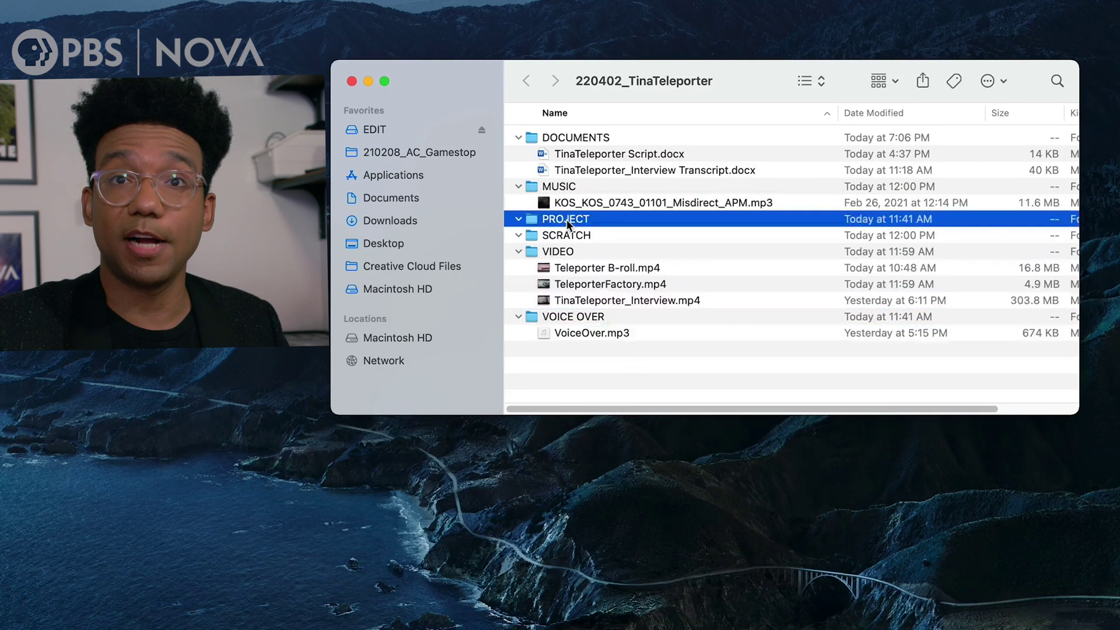
pyautogui.rightClick(699, 251)
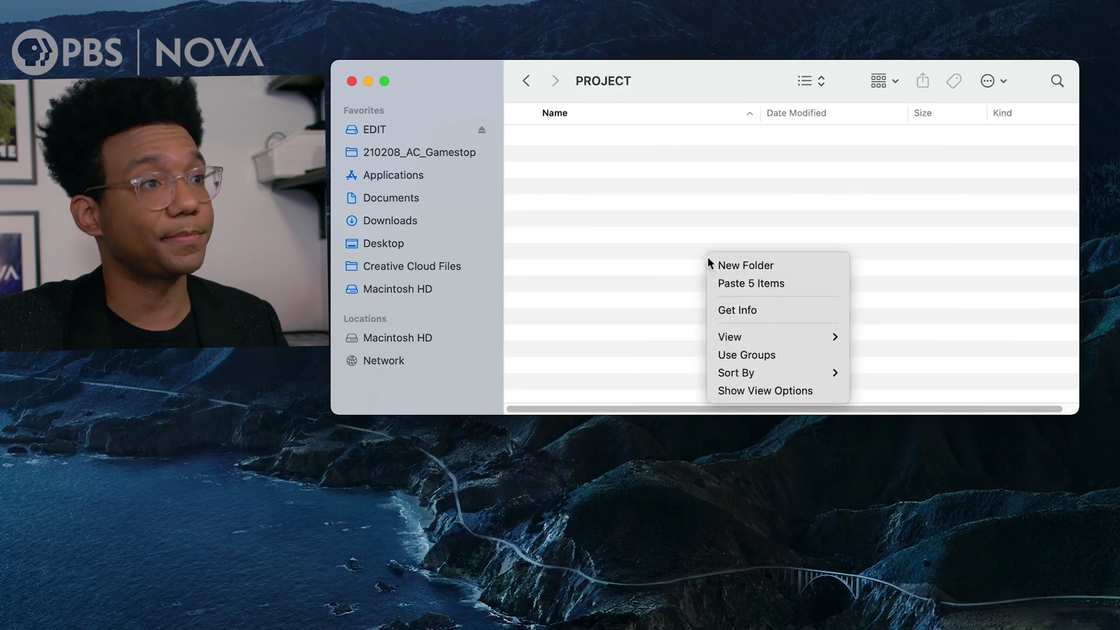
pyautogui.click(752, 284)
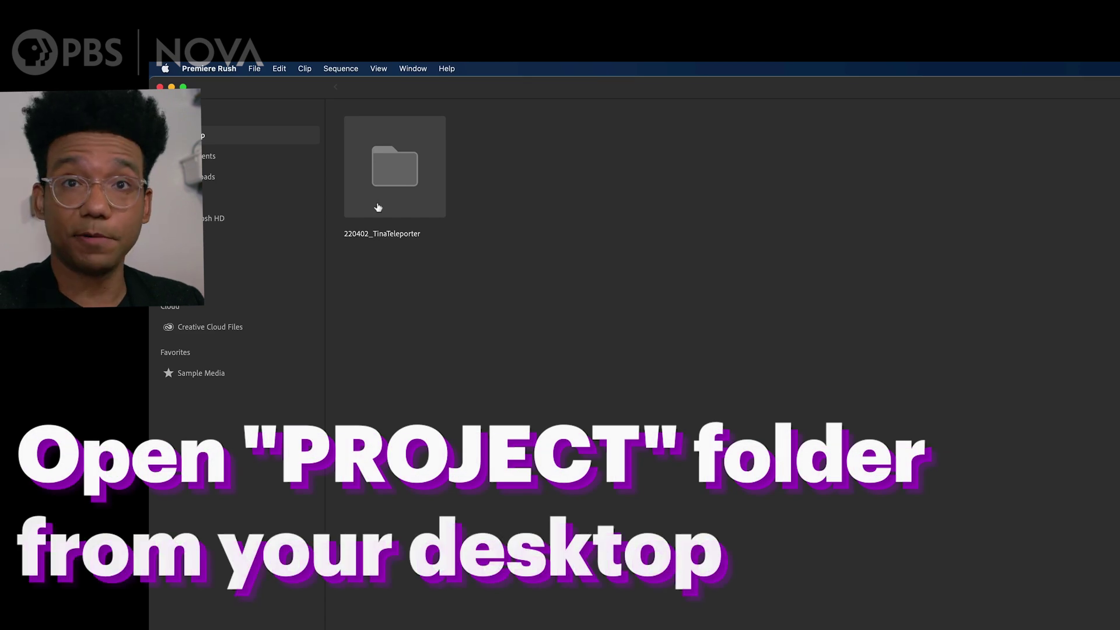
# - From 220402_TinaTeleporter/PROJECT, select Misdirect music, B-roll, TeleporterFactory, TinaTeleporter_Interview and VoiceOver in order
pyautogui.doubleClick(378, 207)
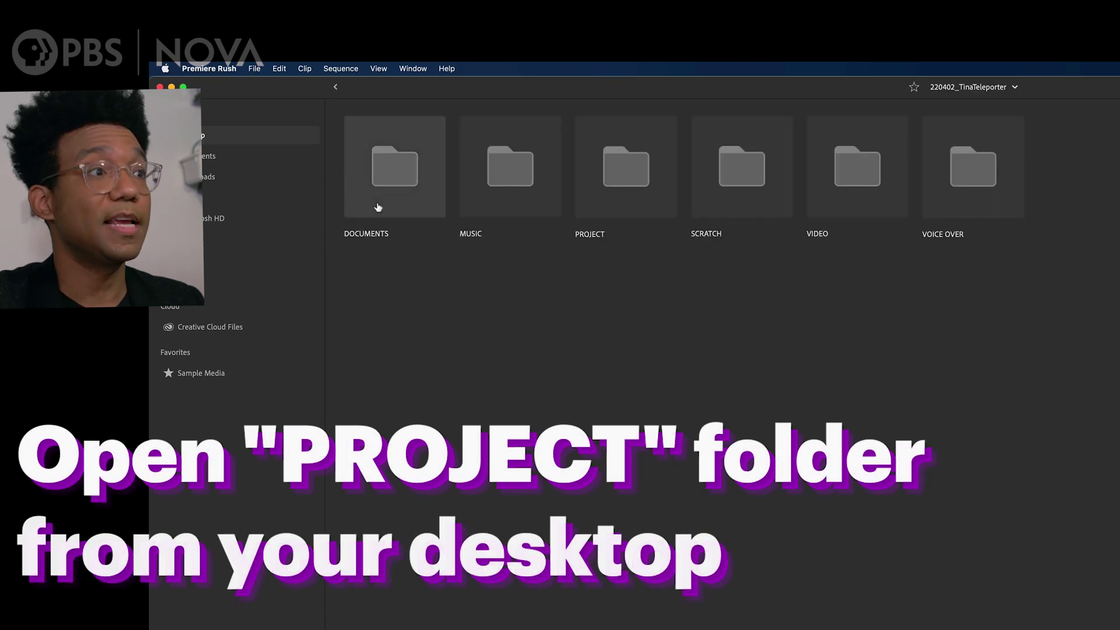
pyautogui.doubleClick(650, 204)
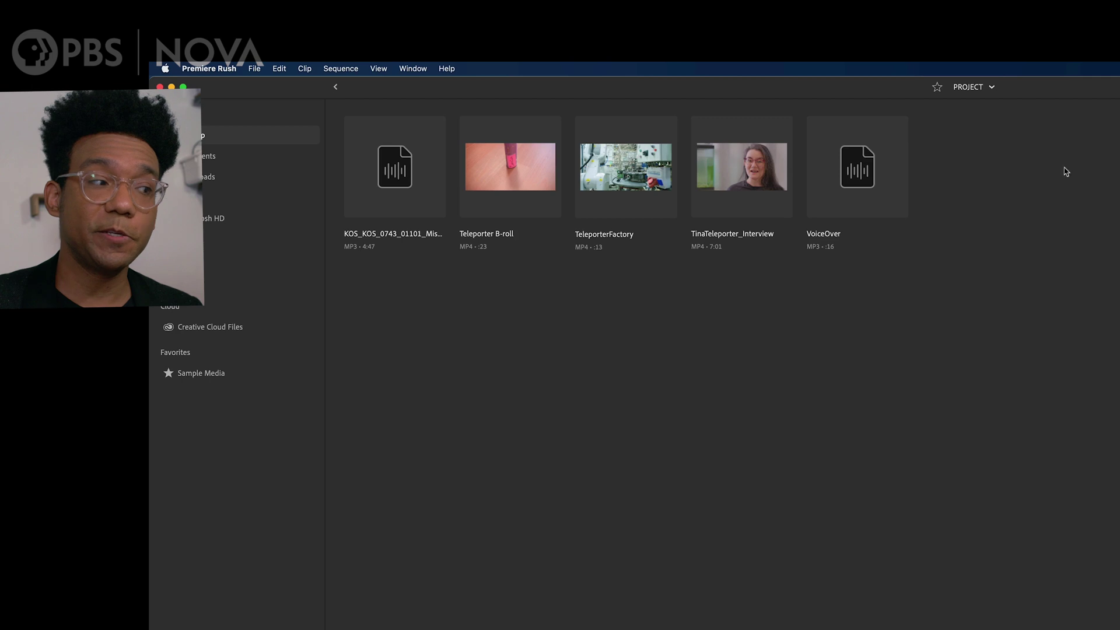
pyautogui.click(408, 187)
pyautogui.click(520, 187)
pyautogui.click(630, 179)
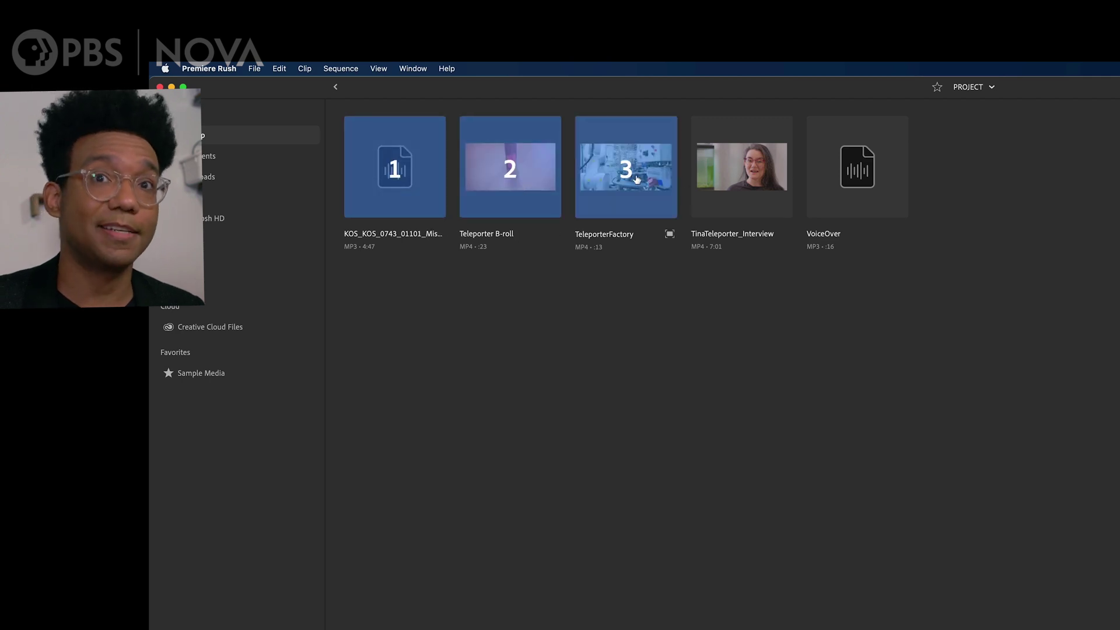
pyautogui.click(741, 175)
pyautogui.click(856, 175)
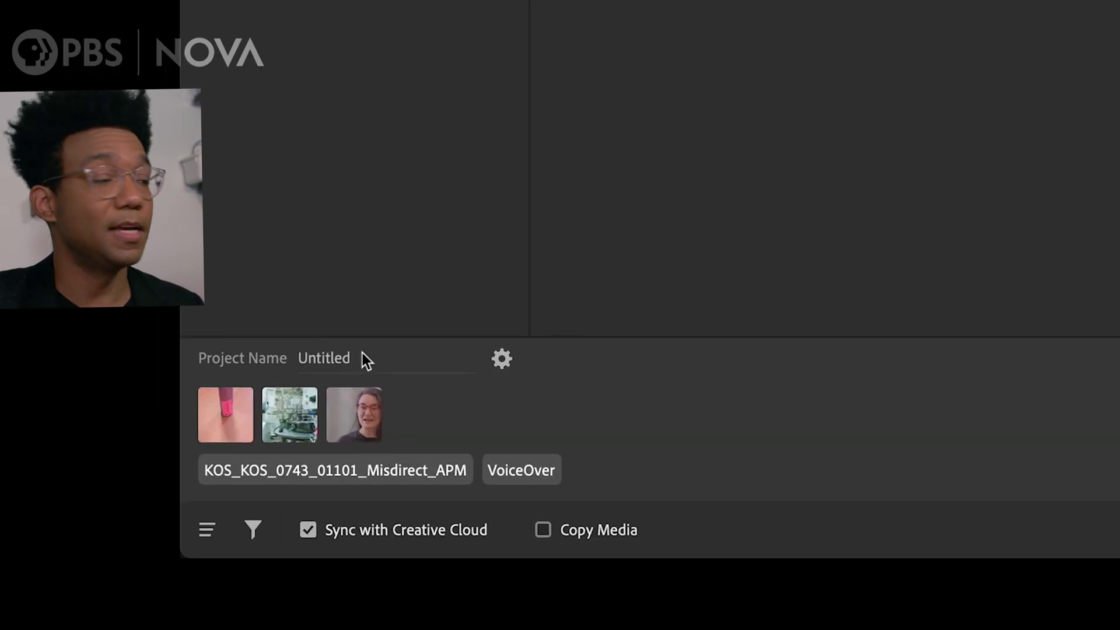
# - Name the new project Teleporter
pyautogui.click(362, 353)
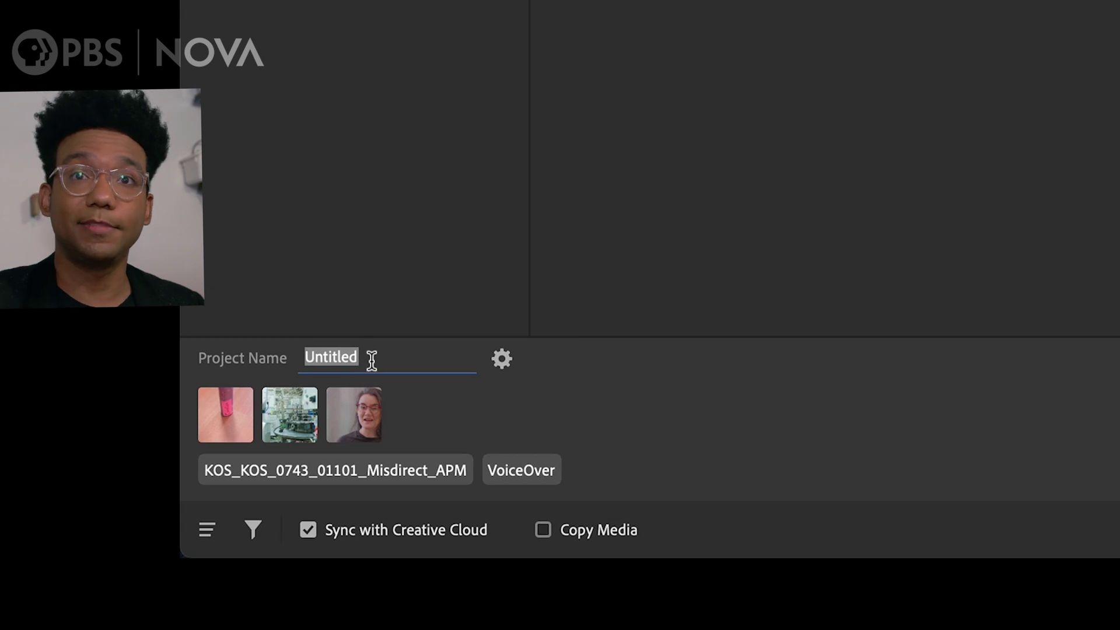
pyautogui.write('T')
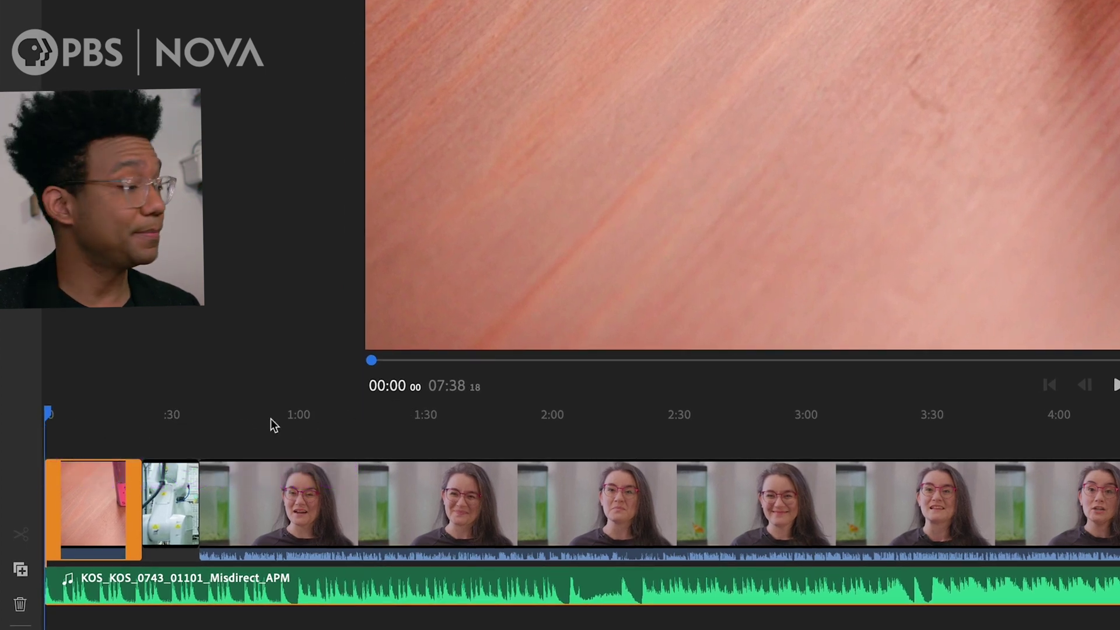
# - Play and scrub through the sequence to review it, dismissing the splitting tip
pyautogui.press('space')
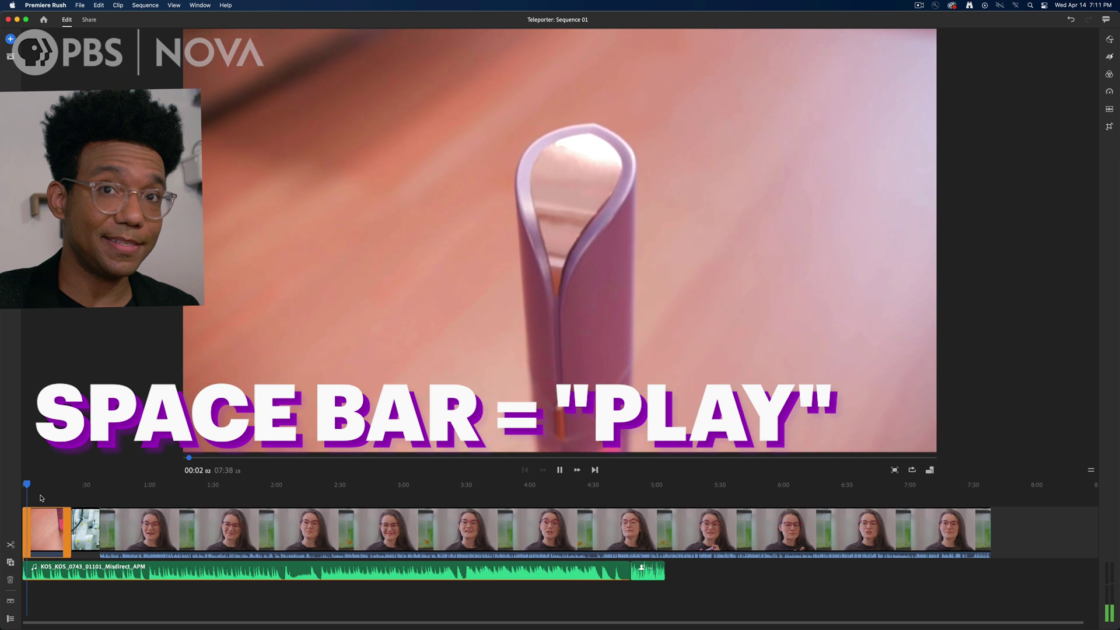
pyautogui.click(123, 489)
pyautogui.moveTo(123, 488); pyautogui.dragTo(894, 485)
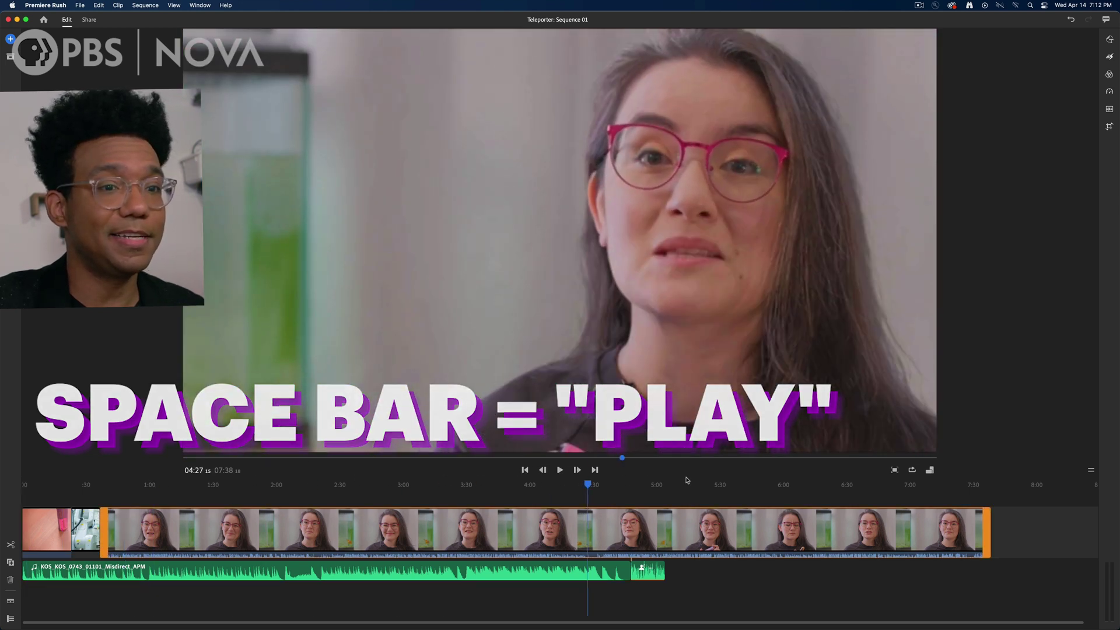
pyautogui.click(64, 489)
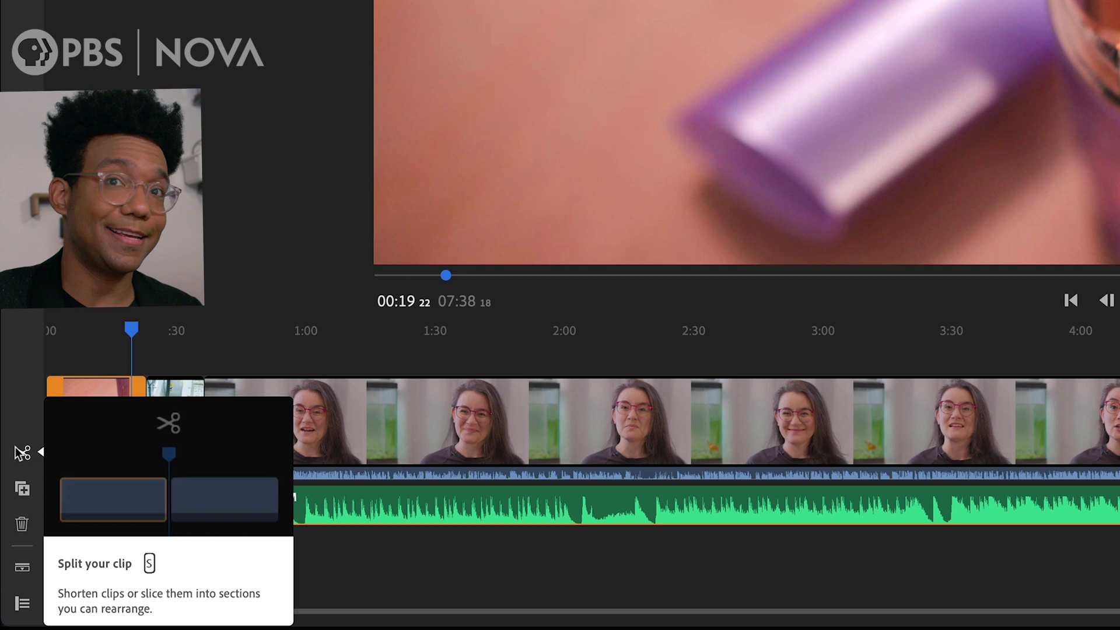
pyautogui.click(530, 365)
# - Split the interview clip at about 5:49
pyautogui.click(531, 365)
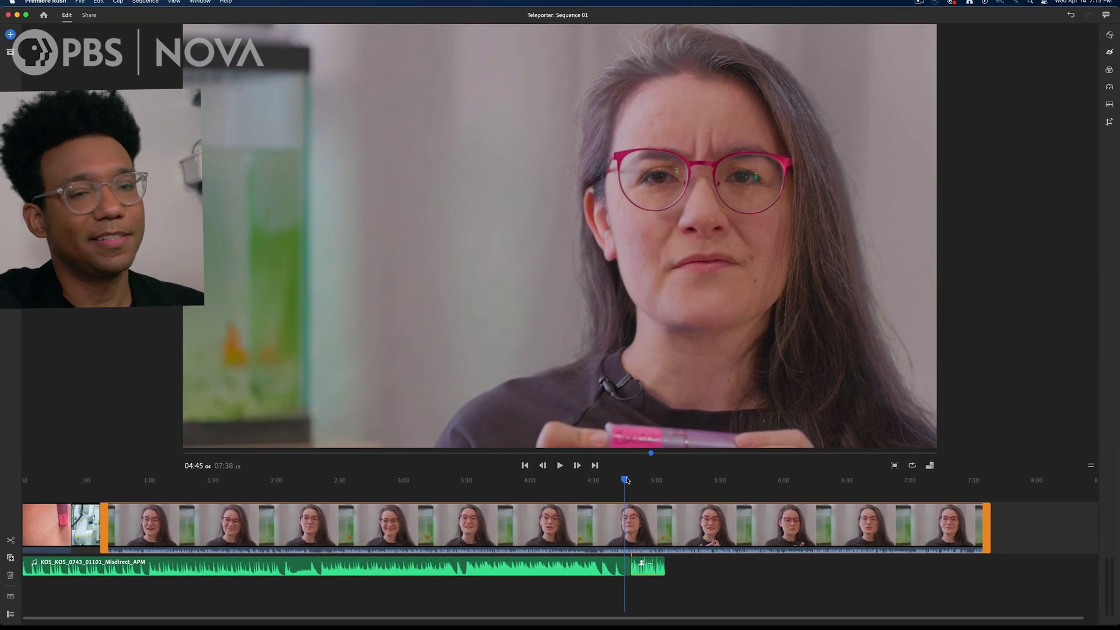
pyautogui.moveTo(626, 481); pyautogui.dragTo(762, 479)
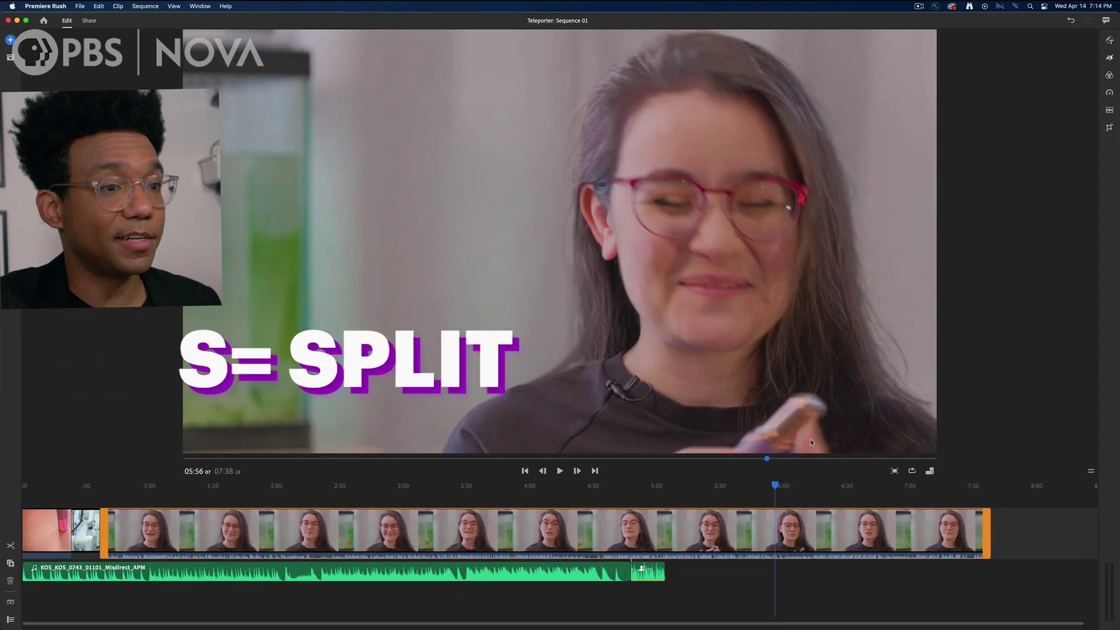
pyautogui.moveTo(774, 486); pyautogui.dragTo(764, 486)
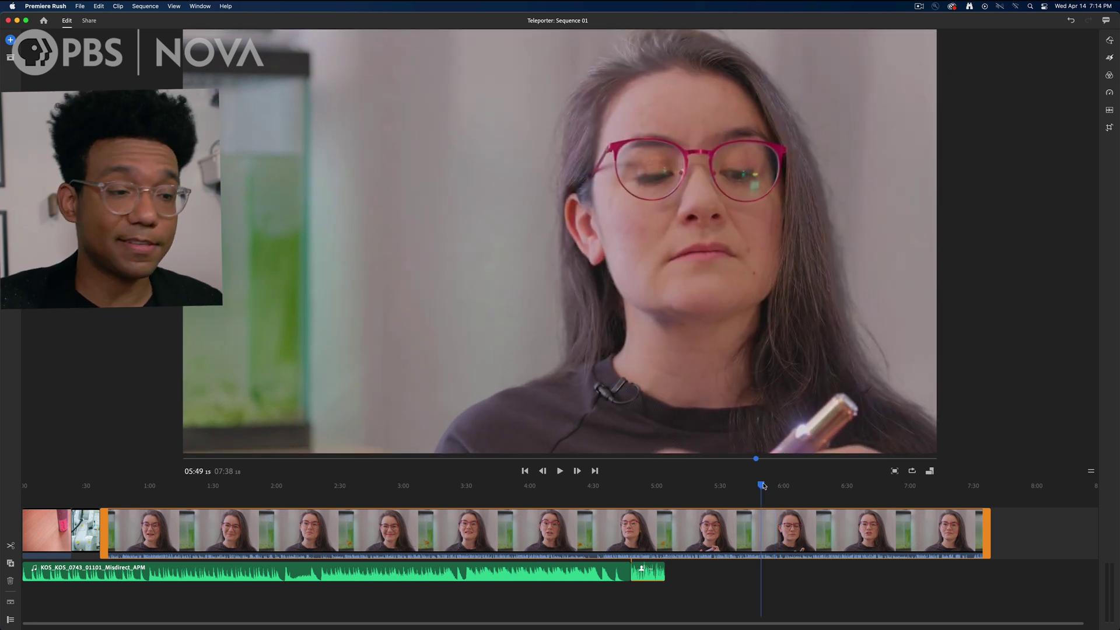
pyautogui.press('s')
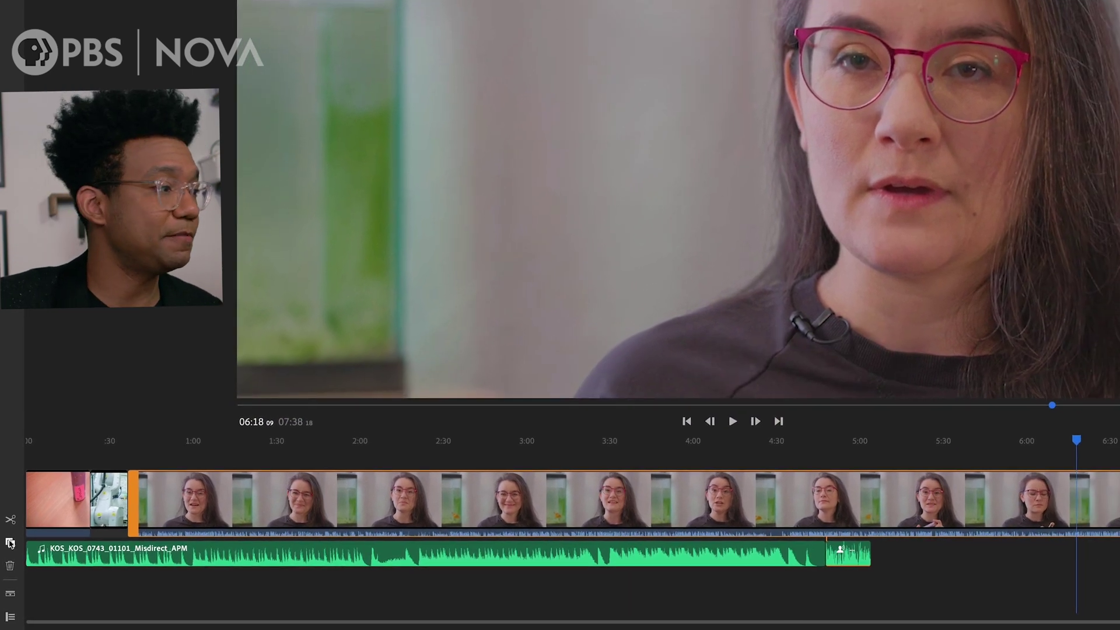
pyautogui.click(10, 539)
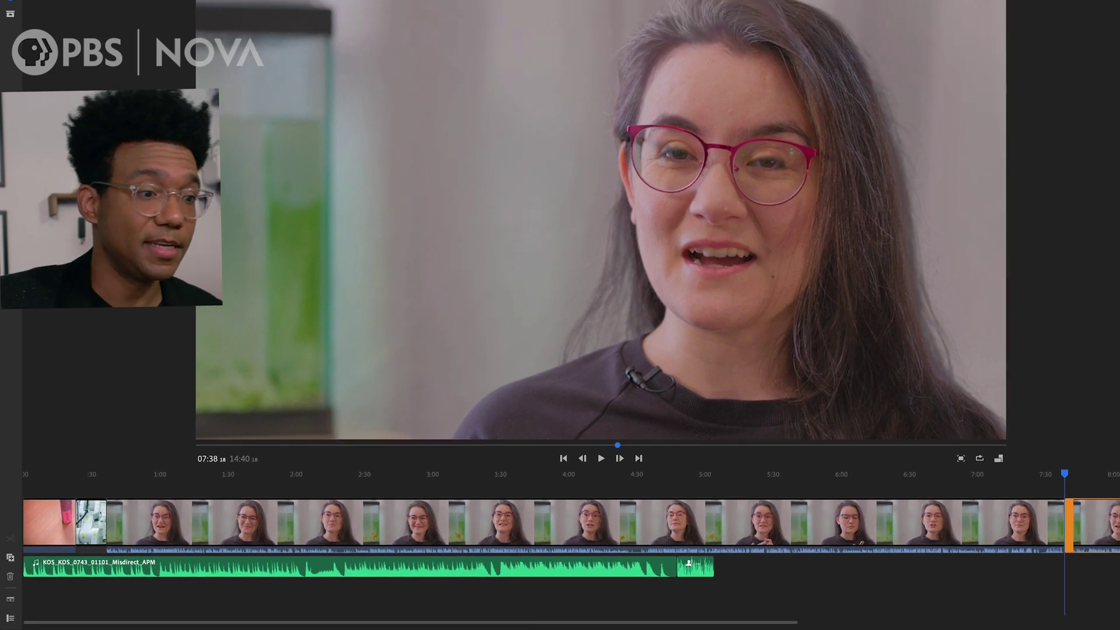
pyautogui.moveTo(725, 622)
pyautogui.mouseDown()
pyautogui.moveTo(1105, 598)
pyautogui.moveTo(767, 613)
pyautogui.mouseUp()
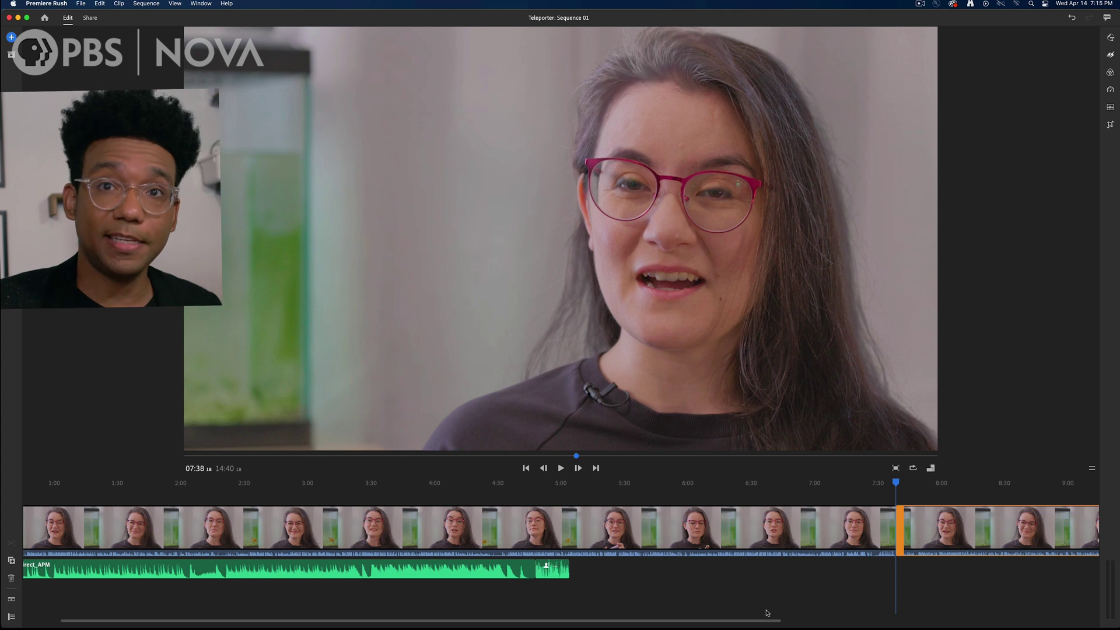
pyautogui.press('Delete')
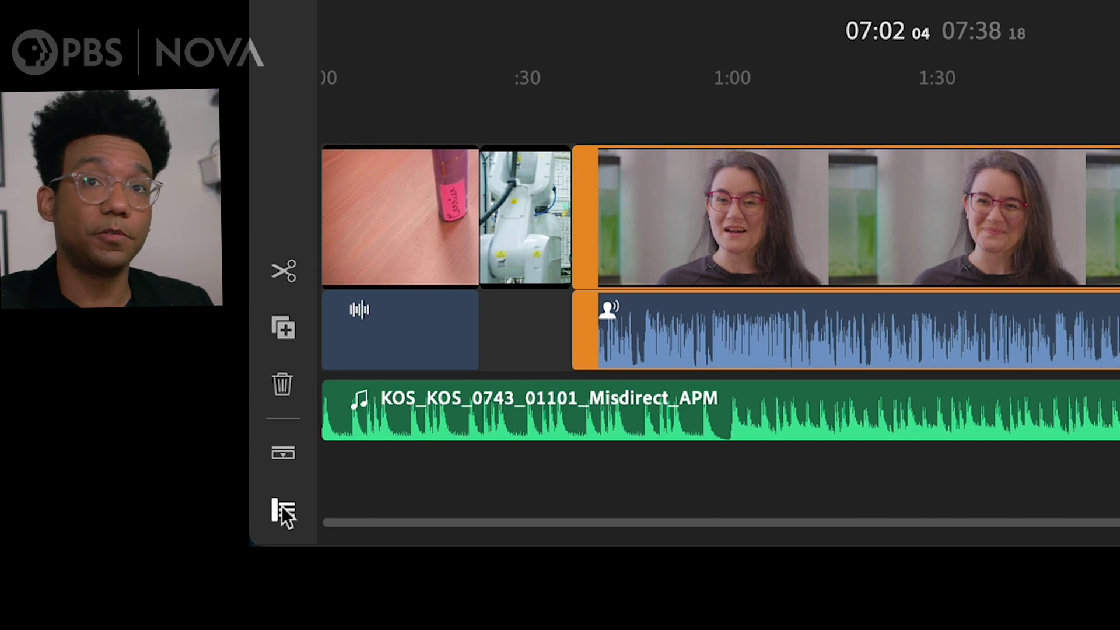
# - Lock and hide the video track in Track Controls, then restore both settings
pyautogui.click(281, 506)
pyautogui.click(366, 284)
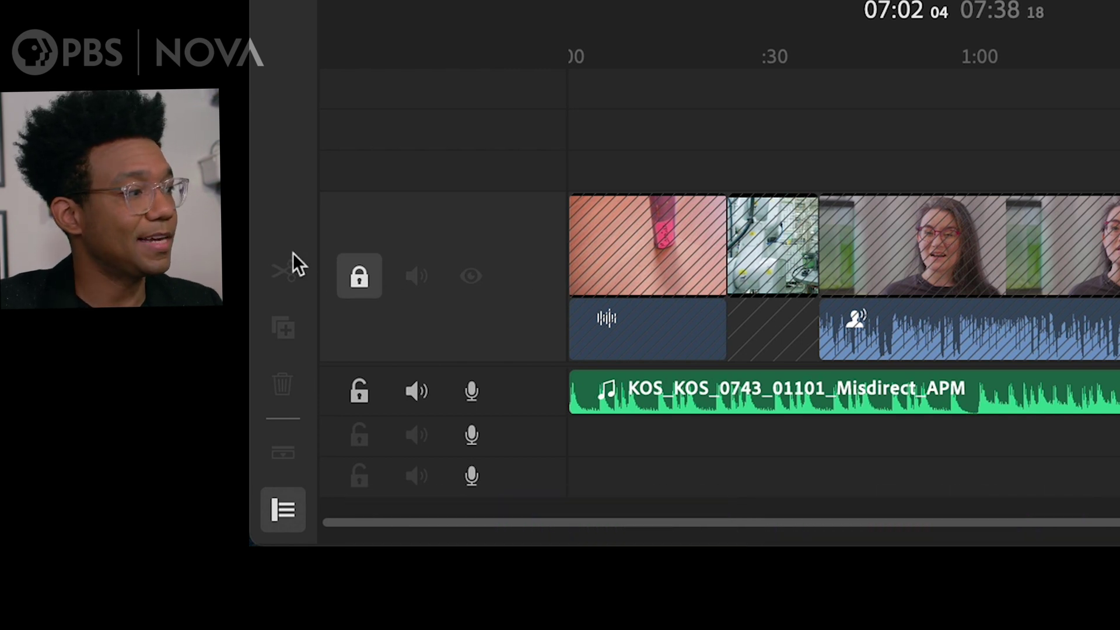
pyautogui.click(347, 274)
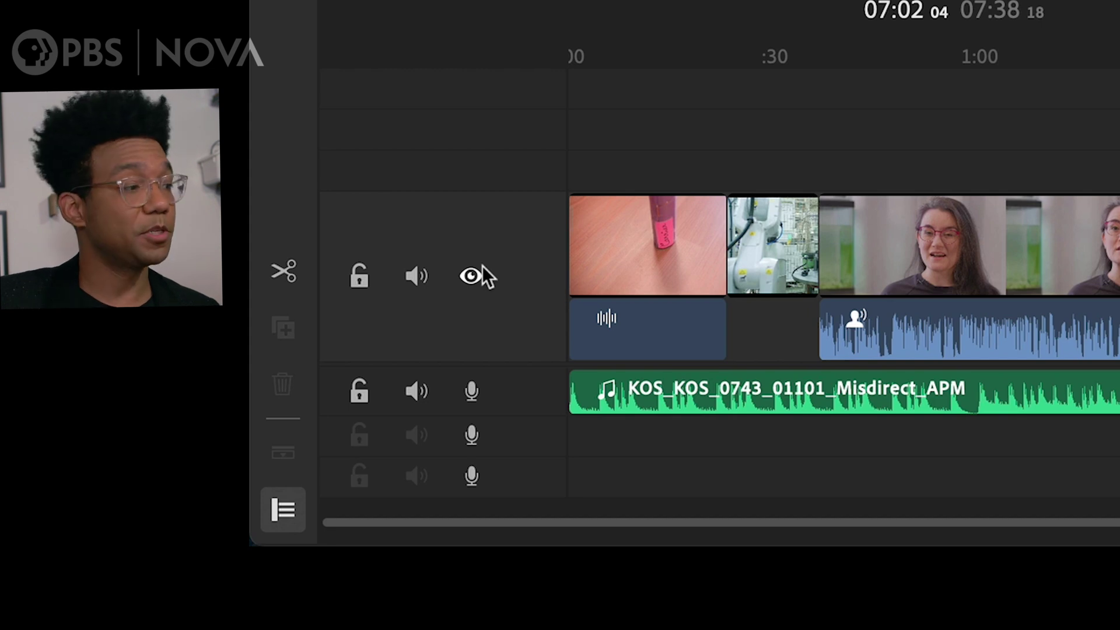
pyautogui.click(477, 266)
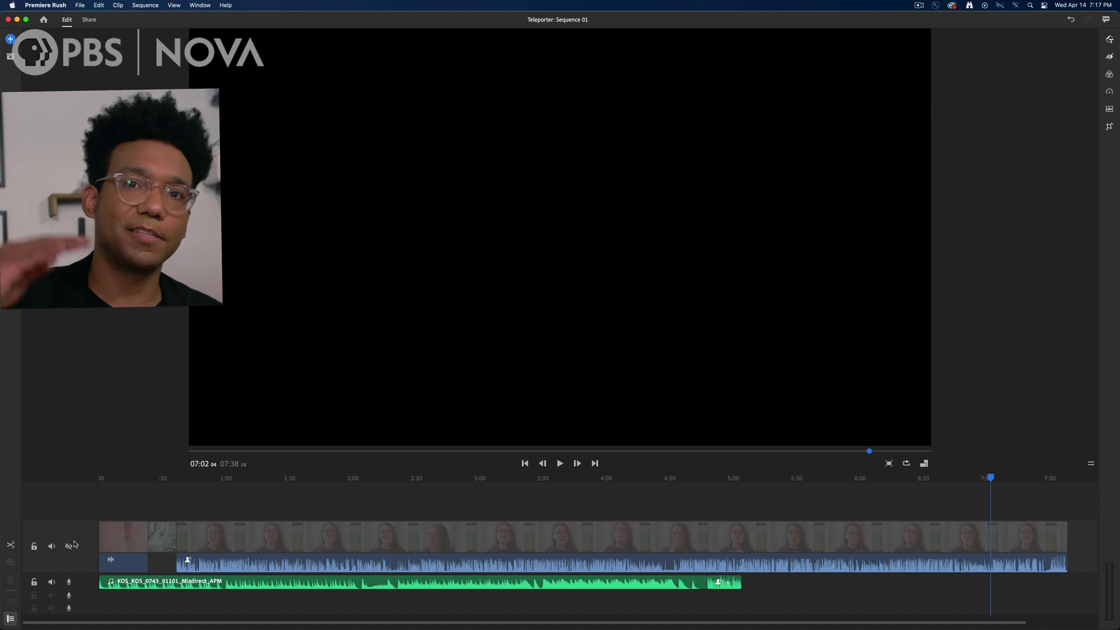
pyautogui.click(70, 545)
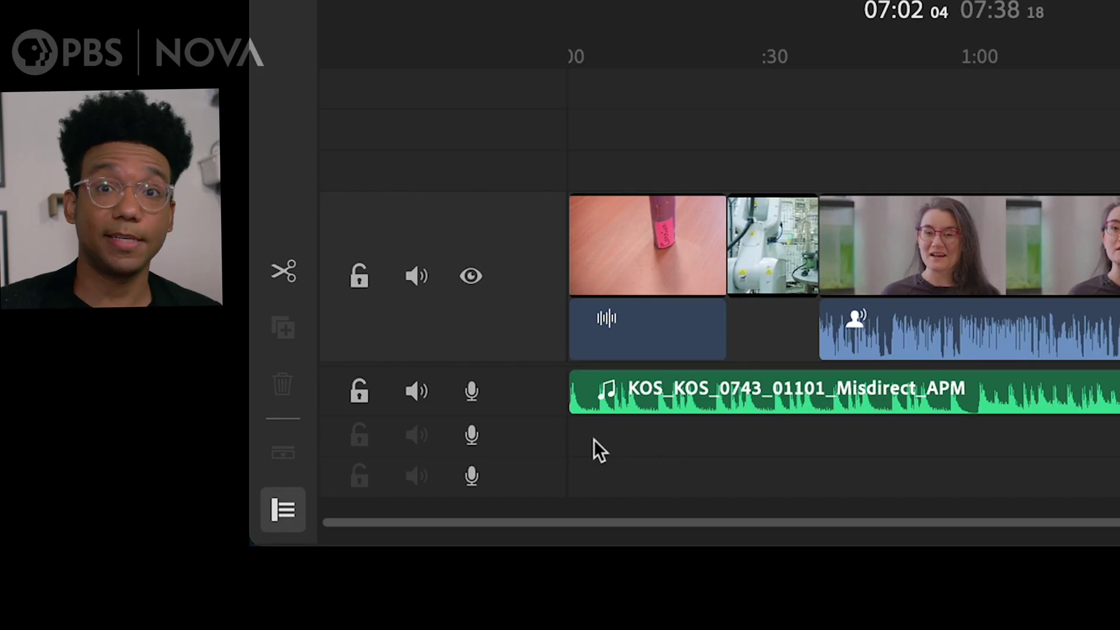
pyautogui.click(268, 512)
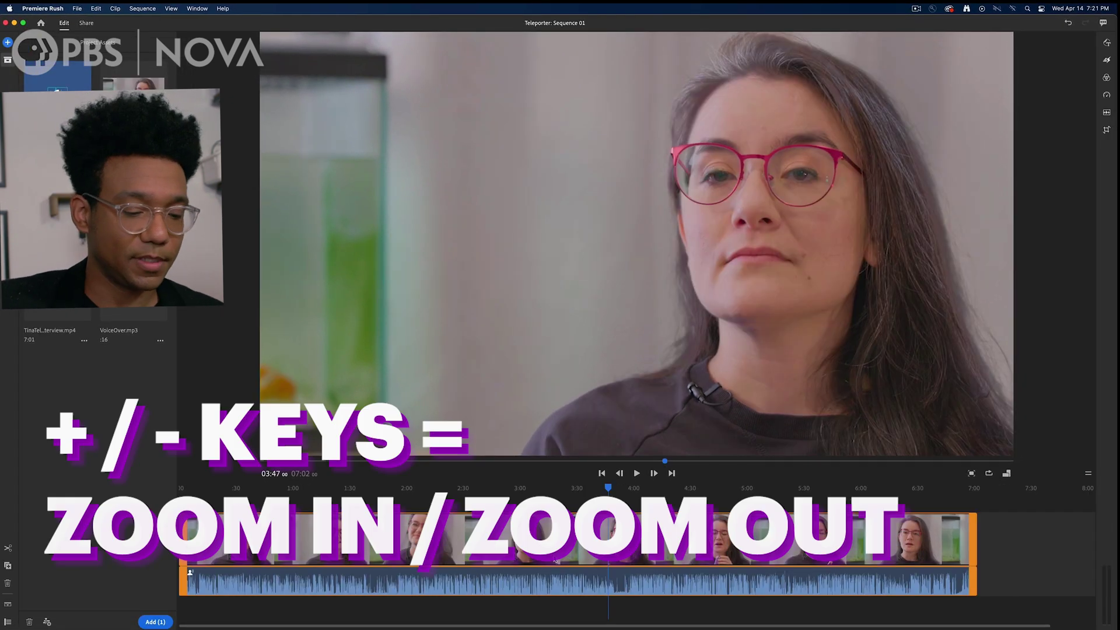
# - Zoom the timeline out and split the interview clip at about 1:44
pyautogui.press('-')
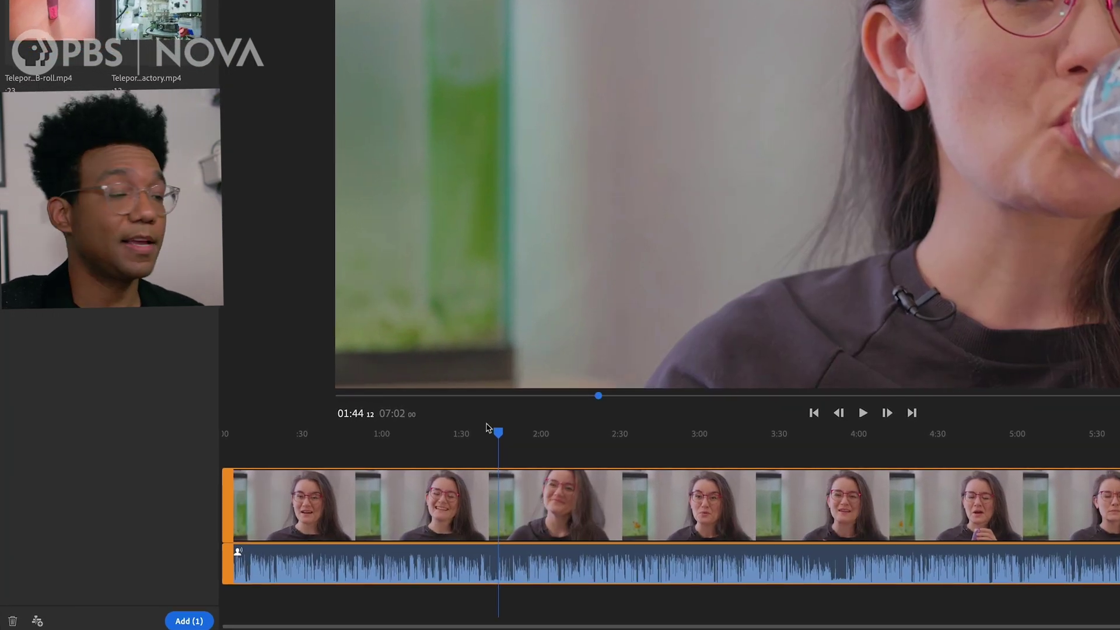
pyautogui.press('s')
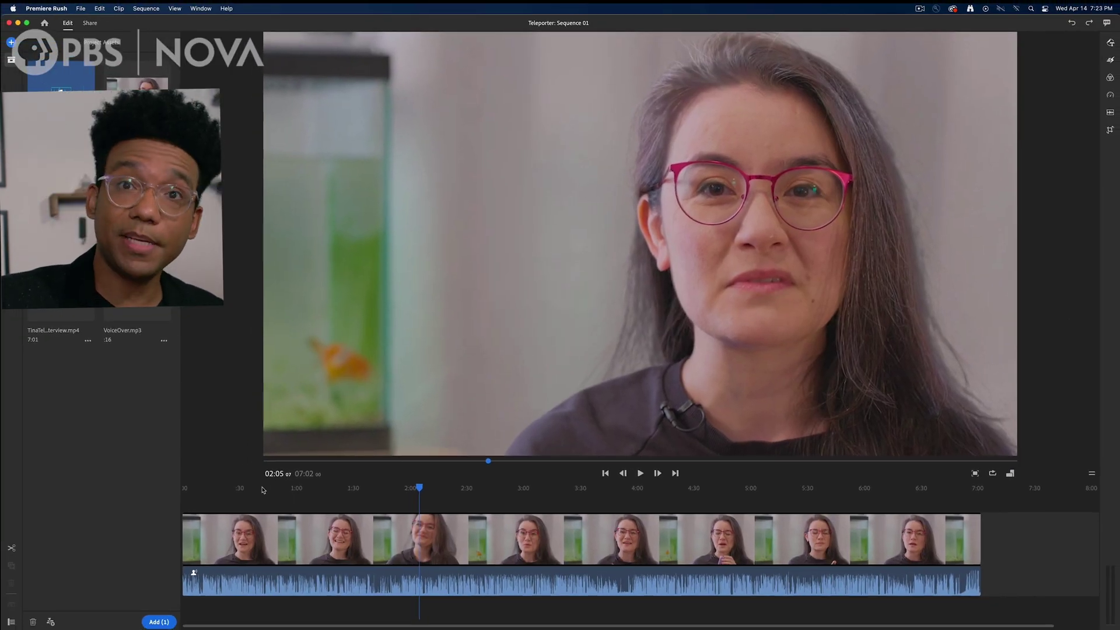
# - Split the interview clip at 00:10
pyautogui.press('=')
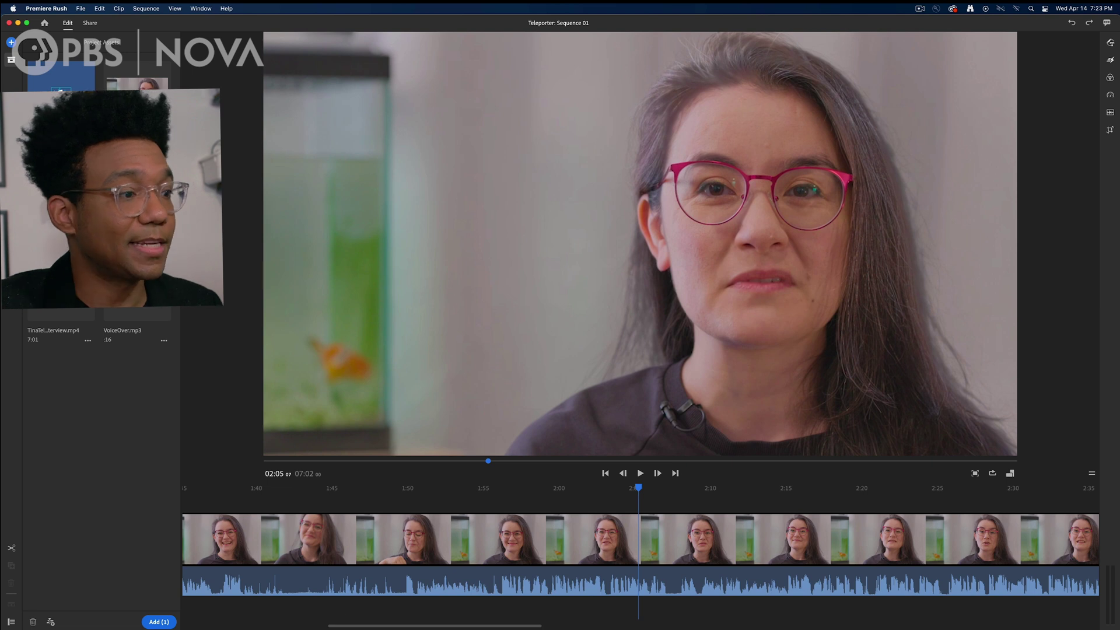
pyautogui.moveTo(441, 627); pyautogui.dragTo(297, 626)
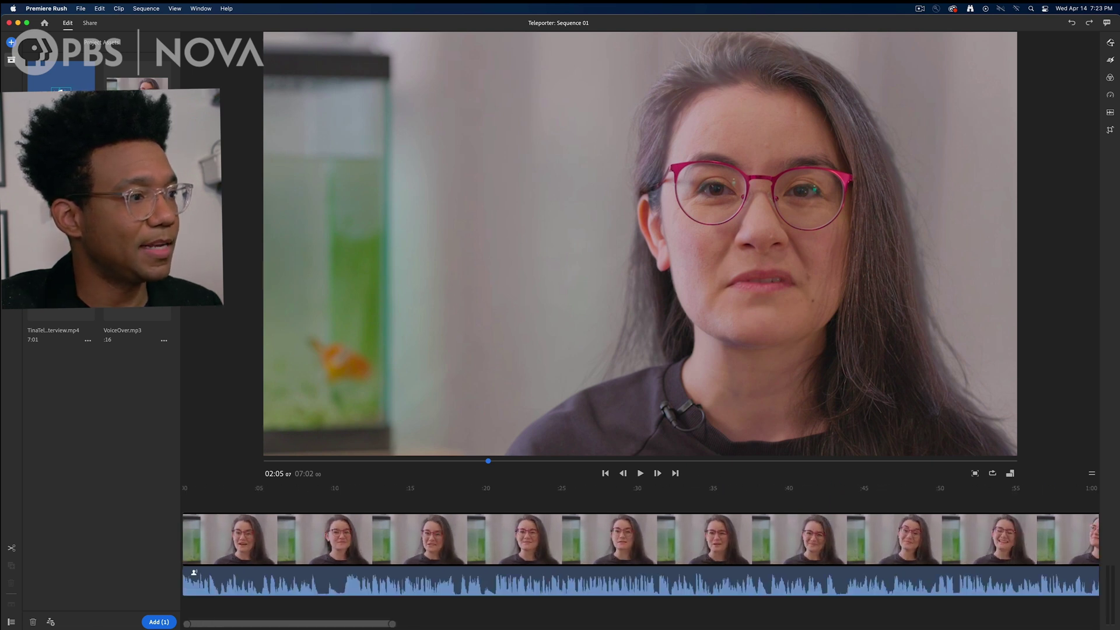
pyautogui.click(339, 494)
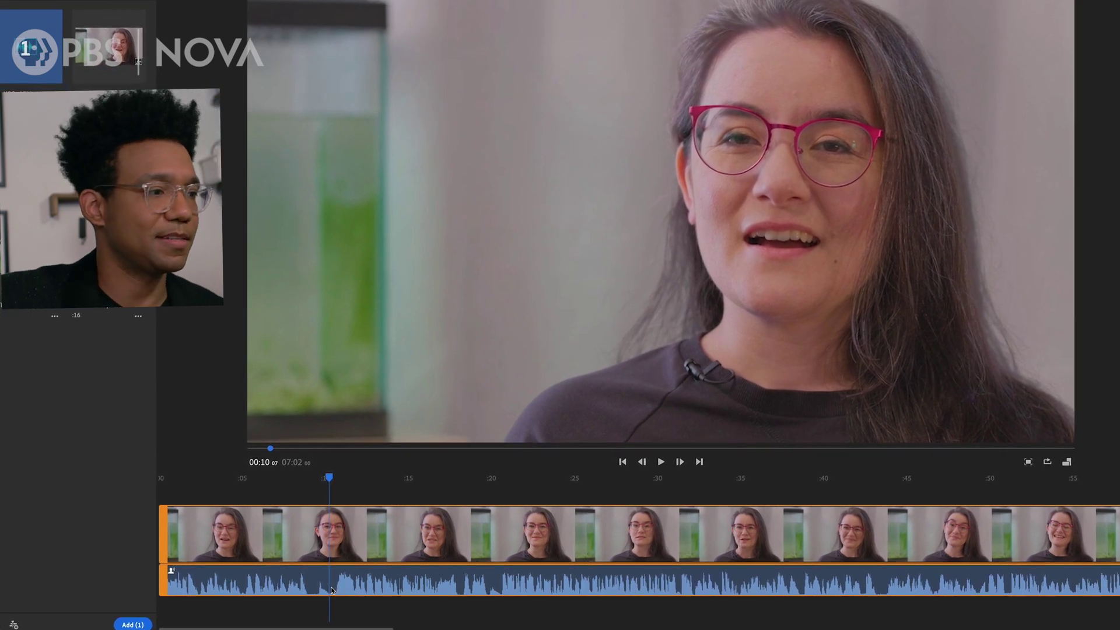
pyautogui.press('space')
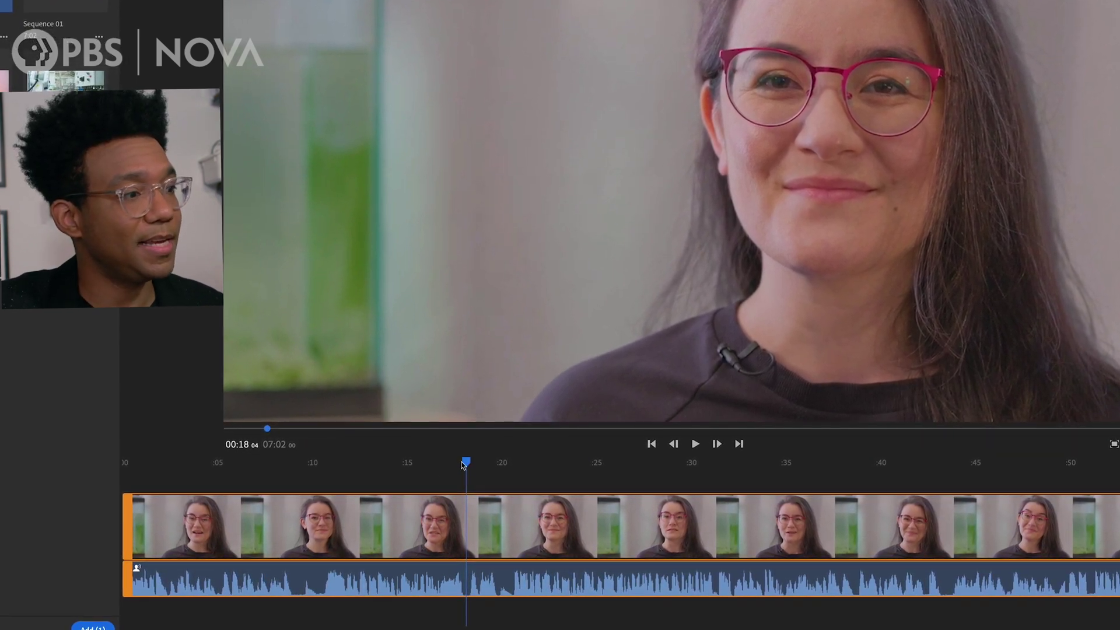
pyautogui.moveTo(467, 463); pyautogui.dragTo(322, 479)
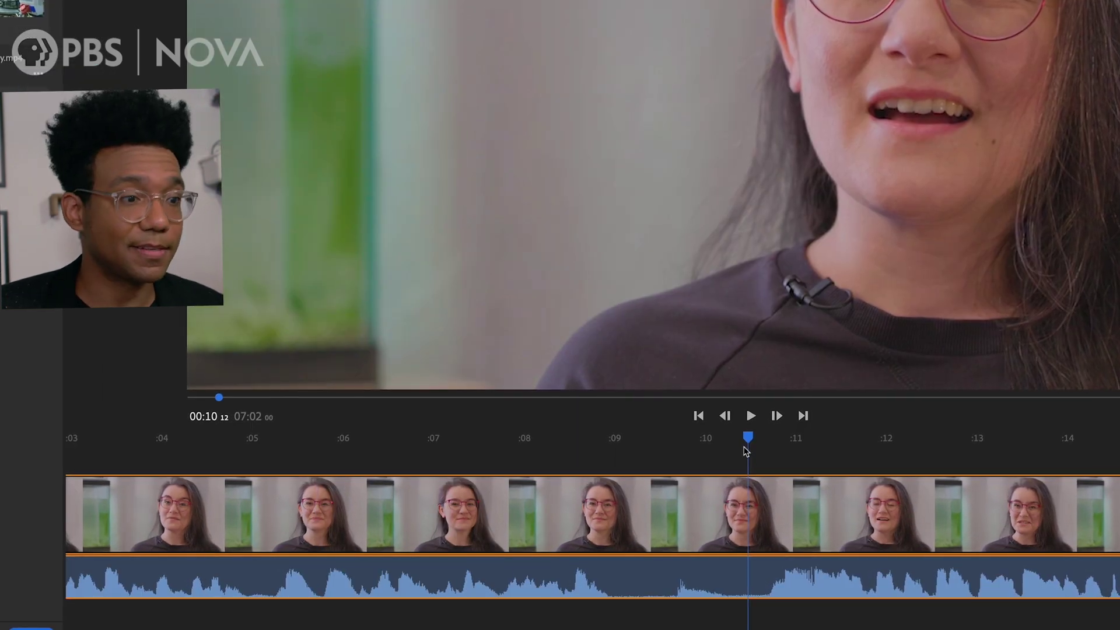
pyautogui.press('s')
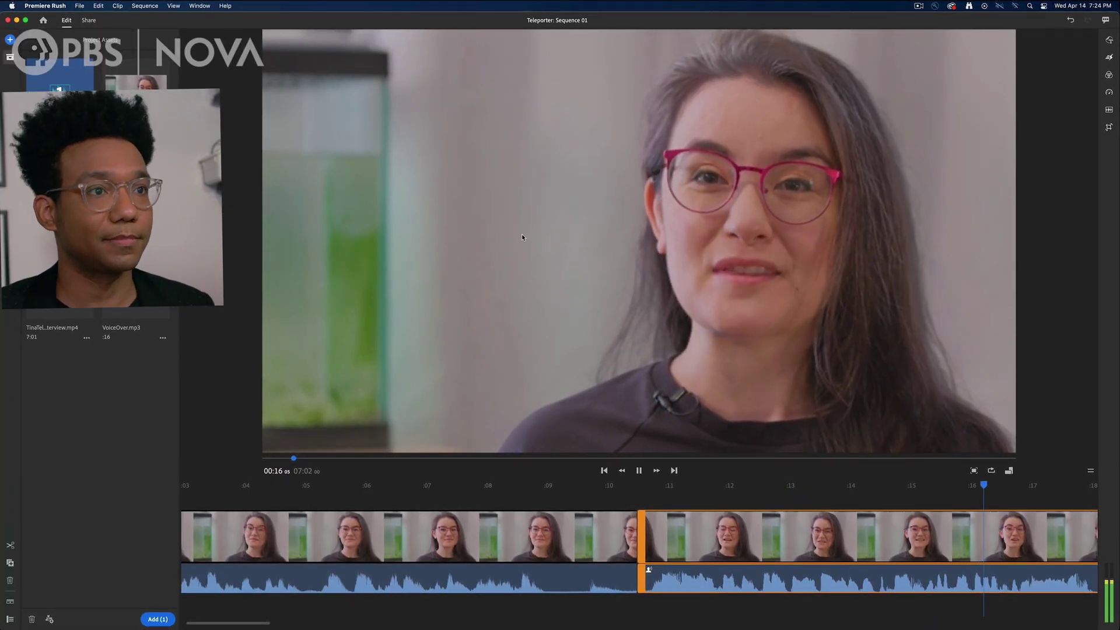
# - Zoom in and place the playhead at about 00:18 for the next cut
pyautogui.press('space')
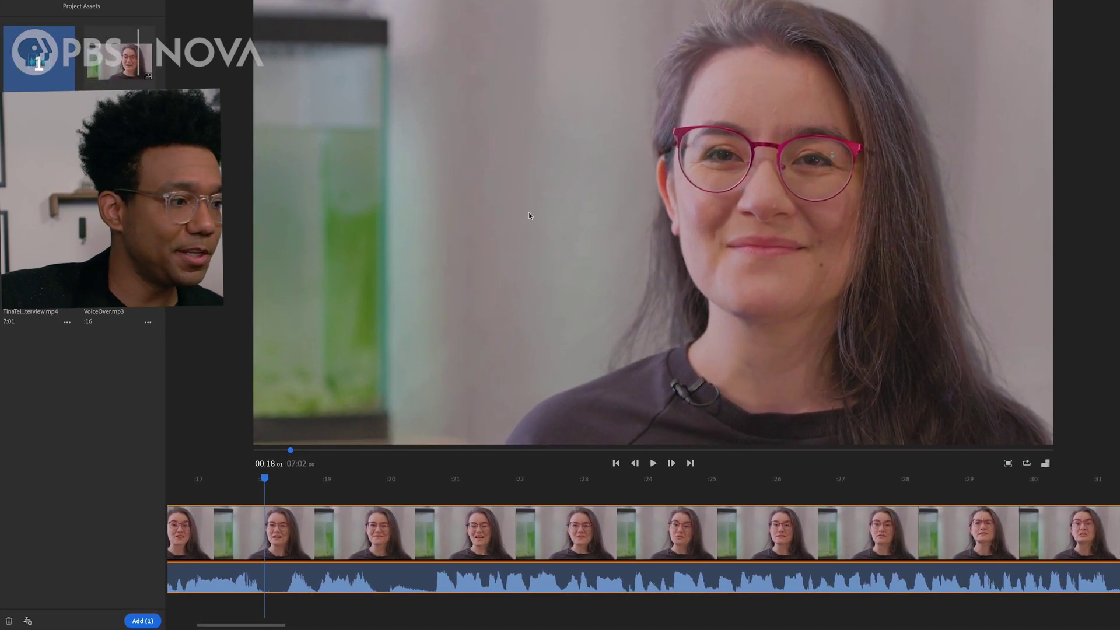
pyautogui.press('=')
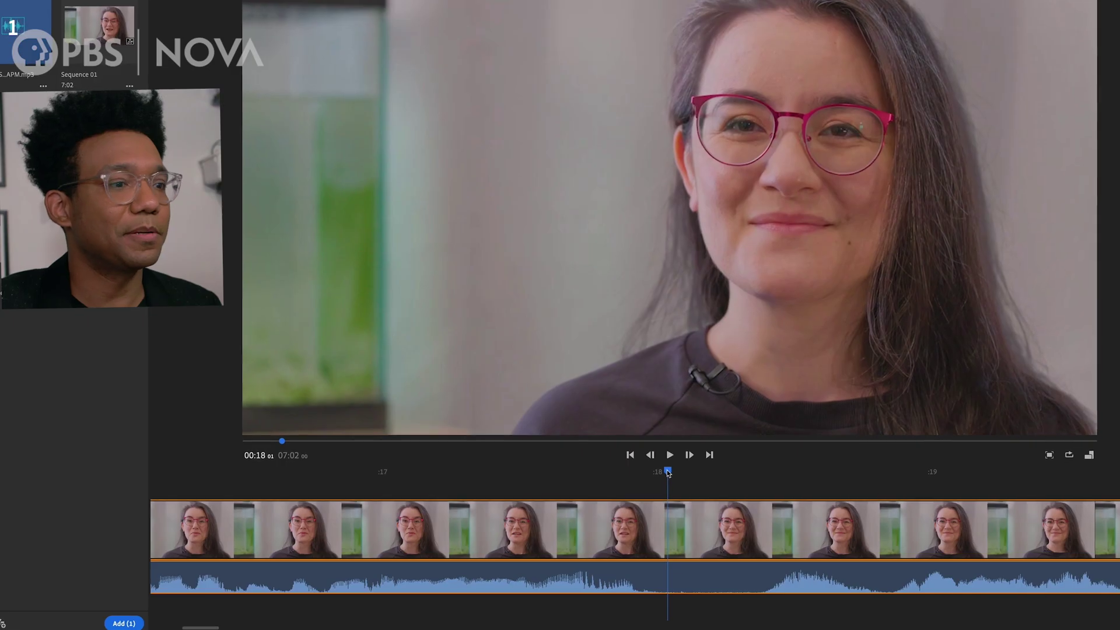
pyautogui.moveTo(666, 468); pyautogui.dragTo(697, 470)
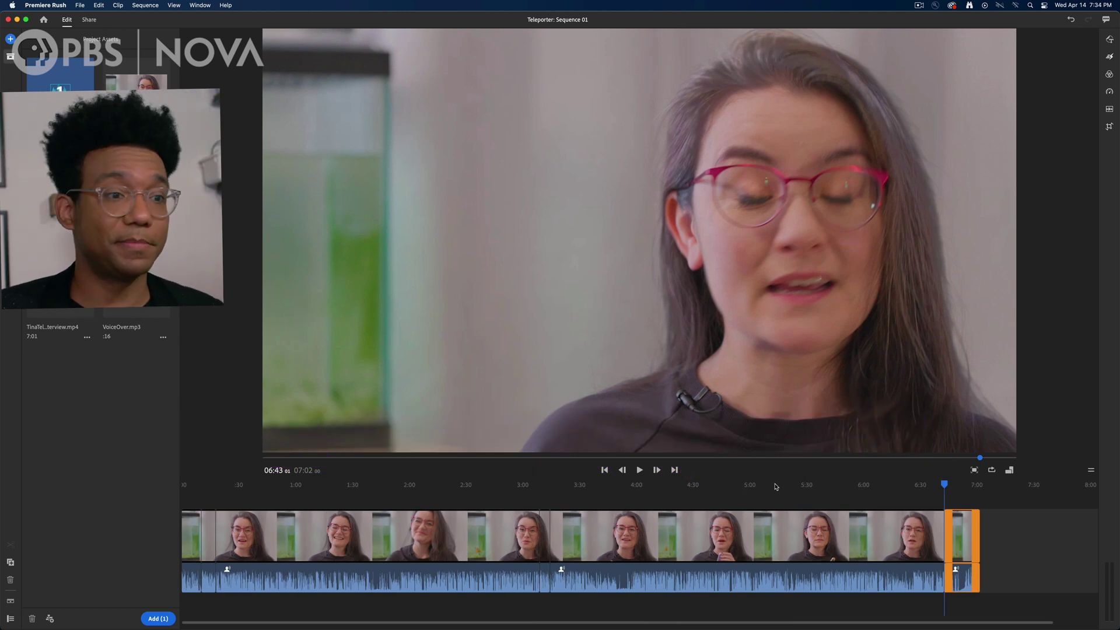
# - Delete the long unwanted interview sections from 0:18 to 3:10 and 3:10 to 6:40
pyautogui.click(209, 535)
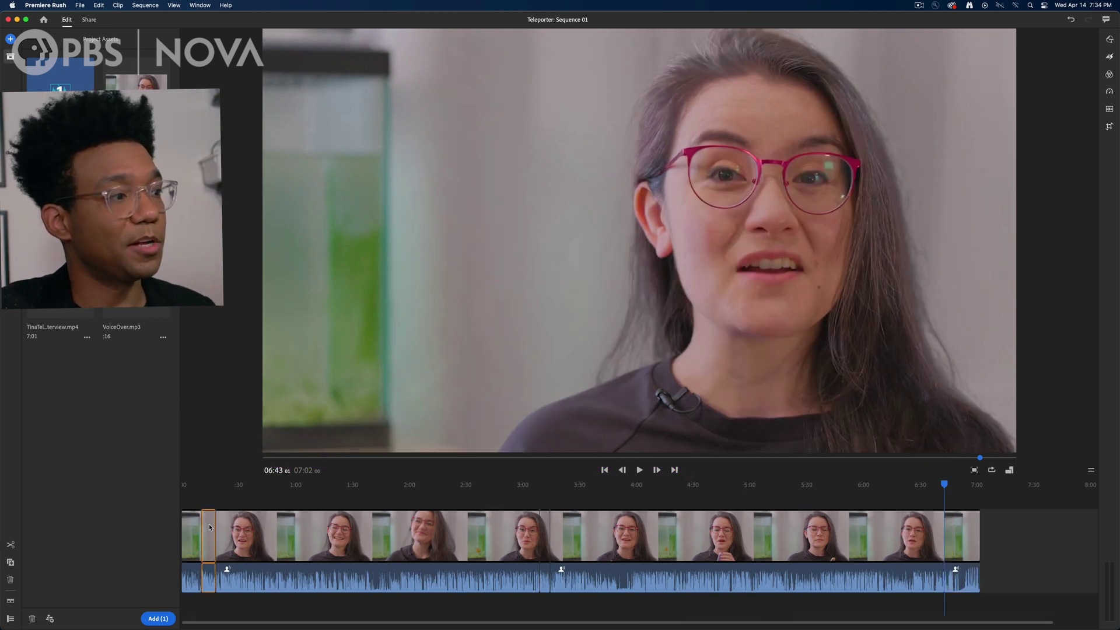
pyautogui.click(542, 527)
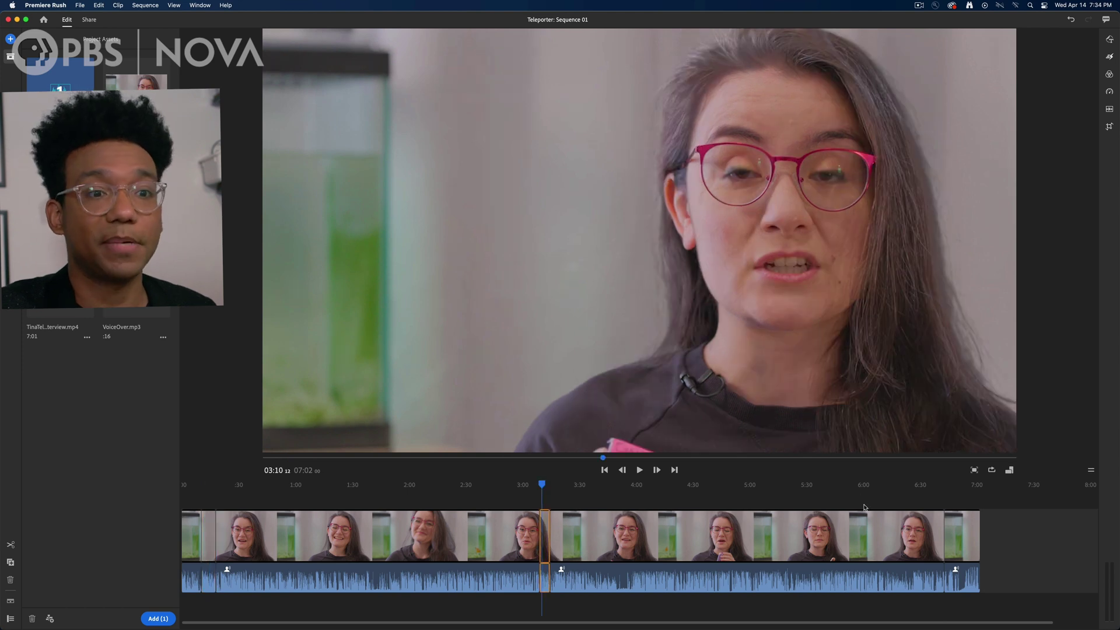
pyautogui.click(973, 527)
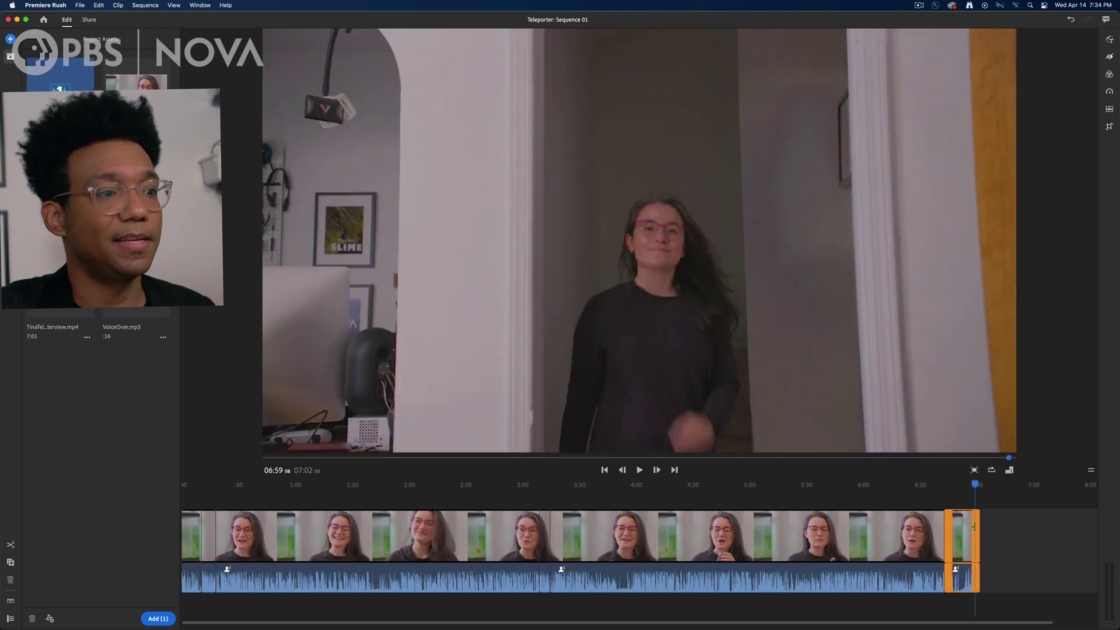
pyautogui.click(723, 541)
pyautogui.press('BackSpace')
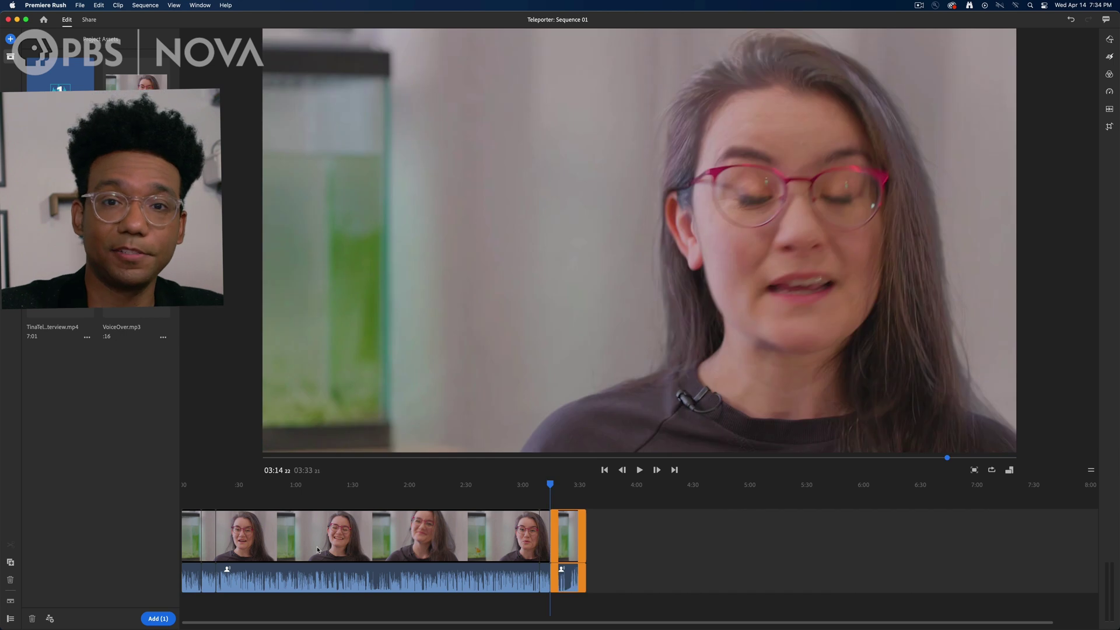
pyautogui.click(321, 547)
pyautogui.press('BackSpace')
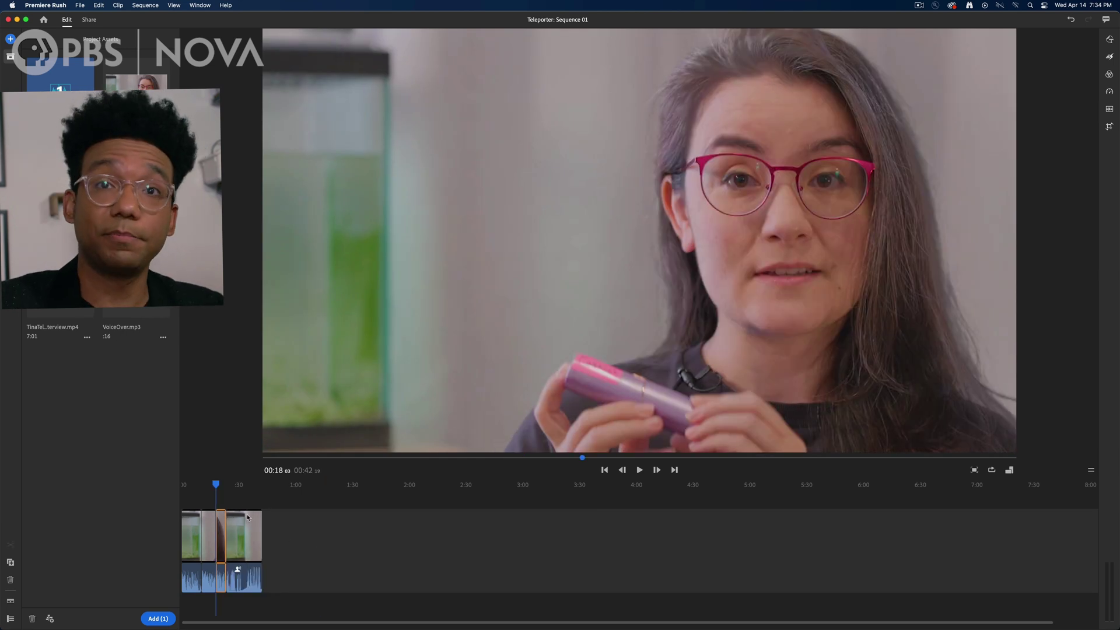
pyautogui.press('BackSpace')
# - Add VoiceOver.mp3 to the audio track after the kept interview pieces
pyautogui.click(811, 484)
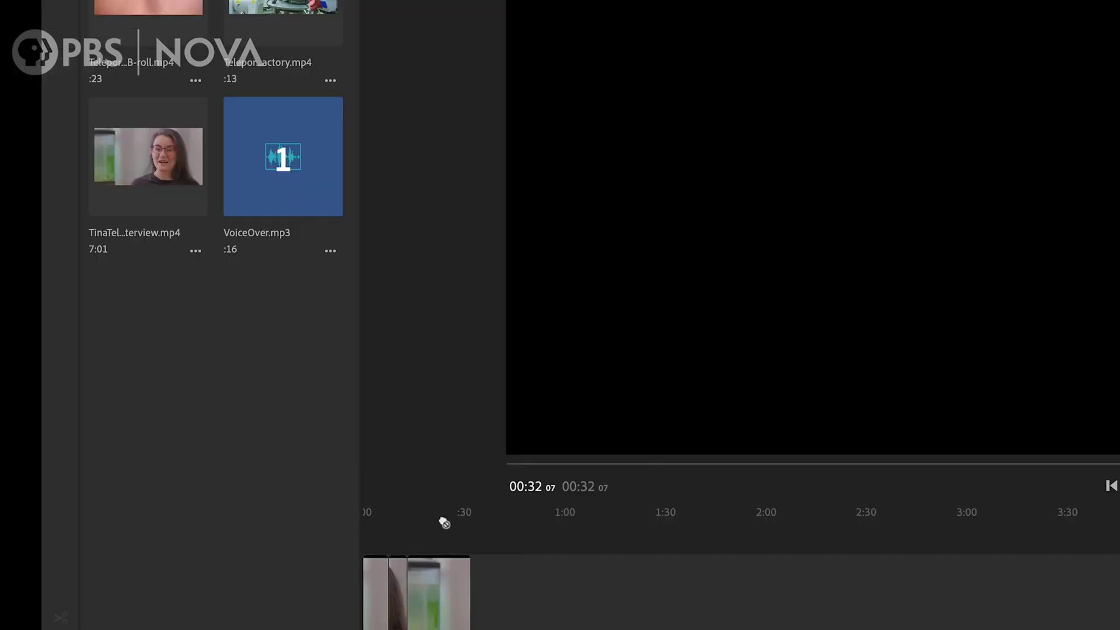
pyautogui.moveTo(443, 522)
pyautogui.mouseDown()
pyautogui.moveTo(420, 587)
pyautogui.moveTo(397, 582)
pyautogui.mouseUp()
pyautogui.click(368, 401)
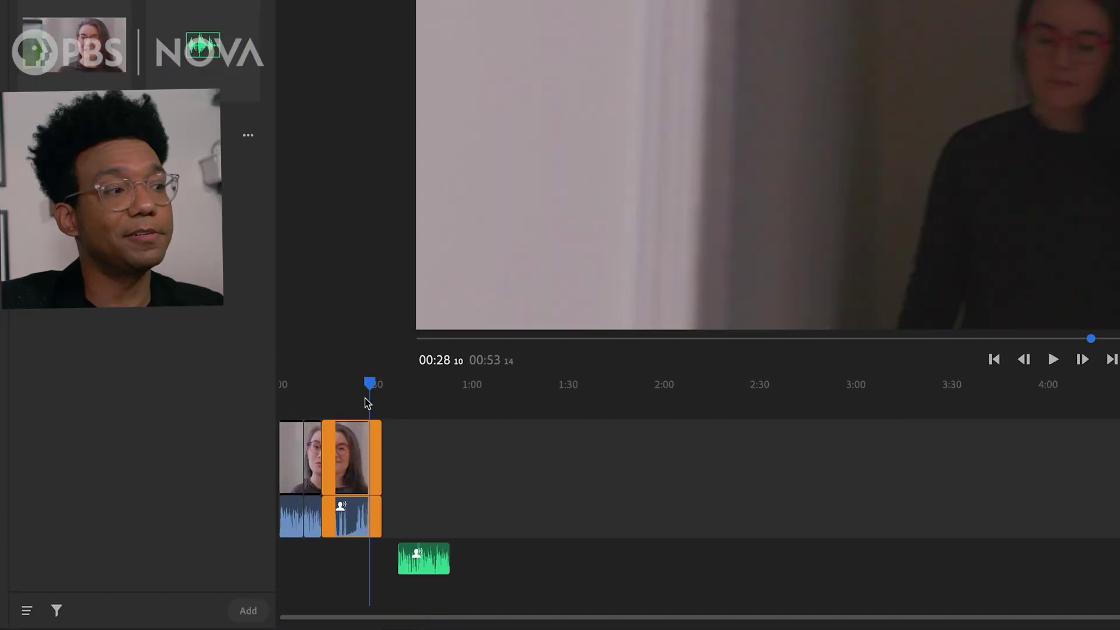
pyautogui.click(421, 397)
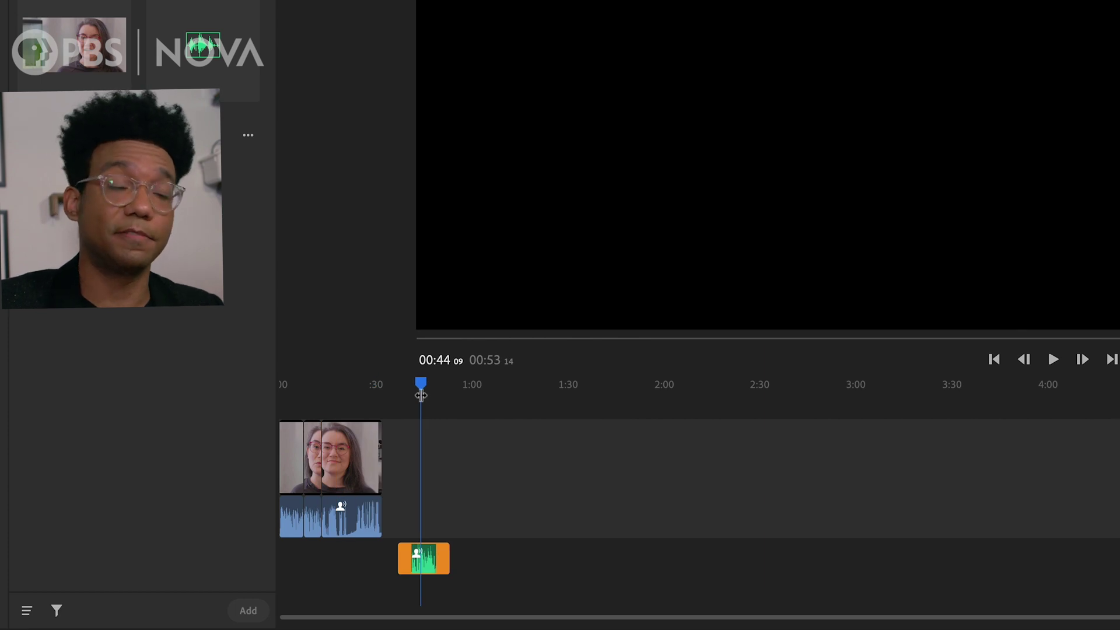
pyautogui.scroll(5, 421, 396)
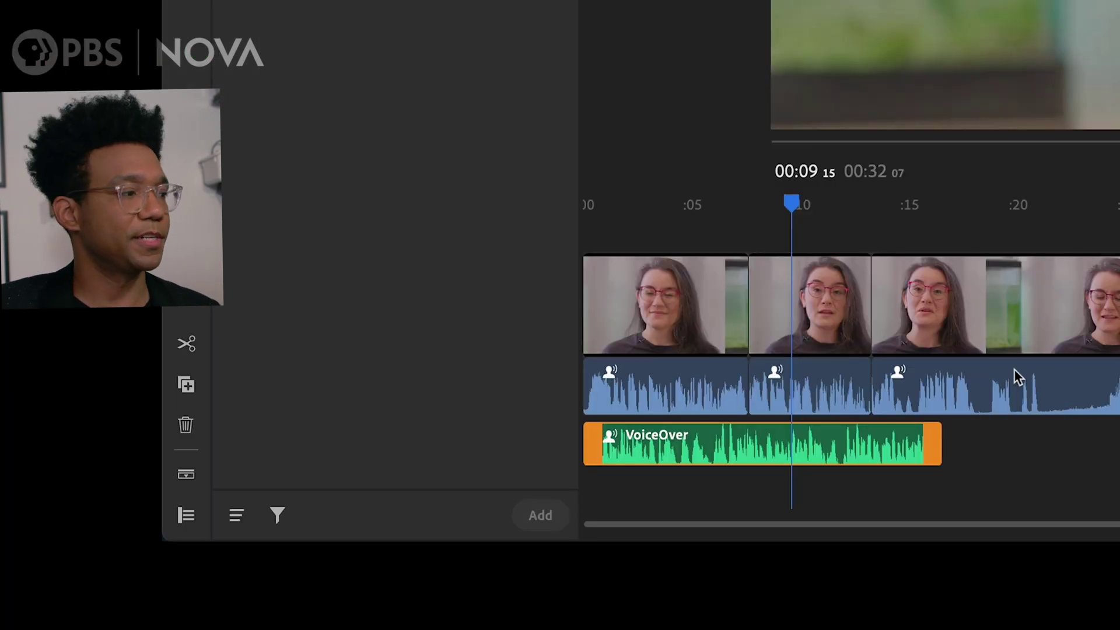
# - Show the per-track controls and mute the interview track's audio
pyautogui.click(187, 519)
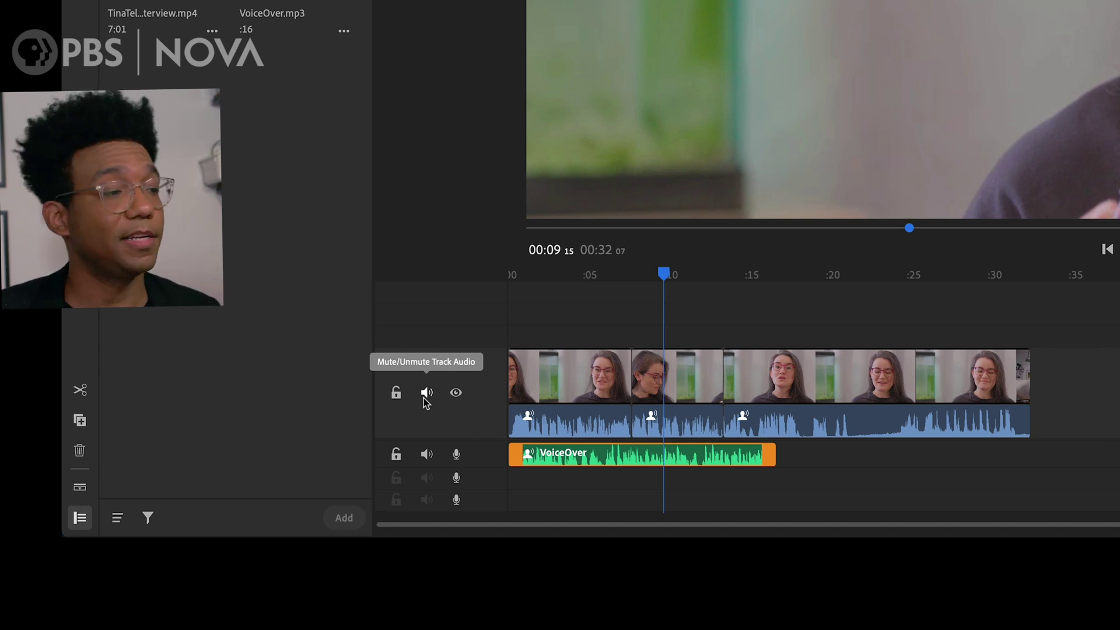
pyautogui.click(425, 392)
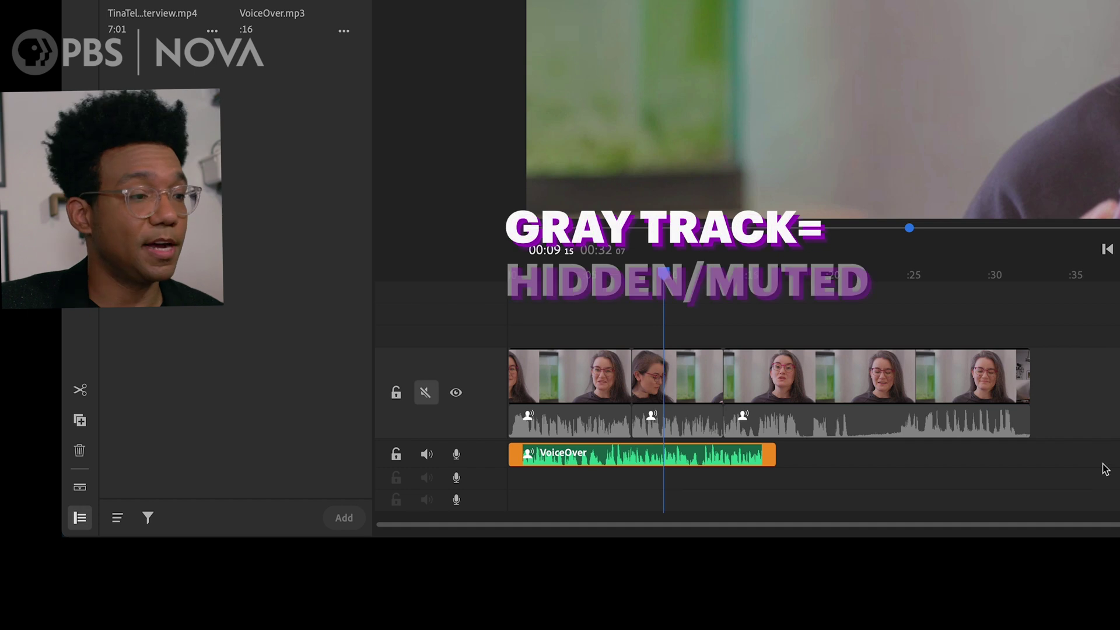
pyautogui.moveTo(1055, 426)
pyautogui.mouseDown()
pyautogui.moveTo(680, 412)
pyautogui.moveTo(532, 421)
pyautogui.mouseUp()
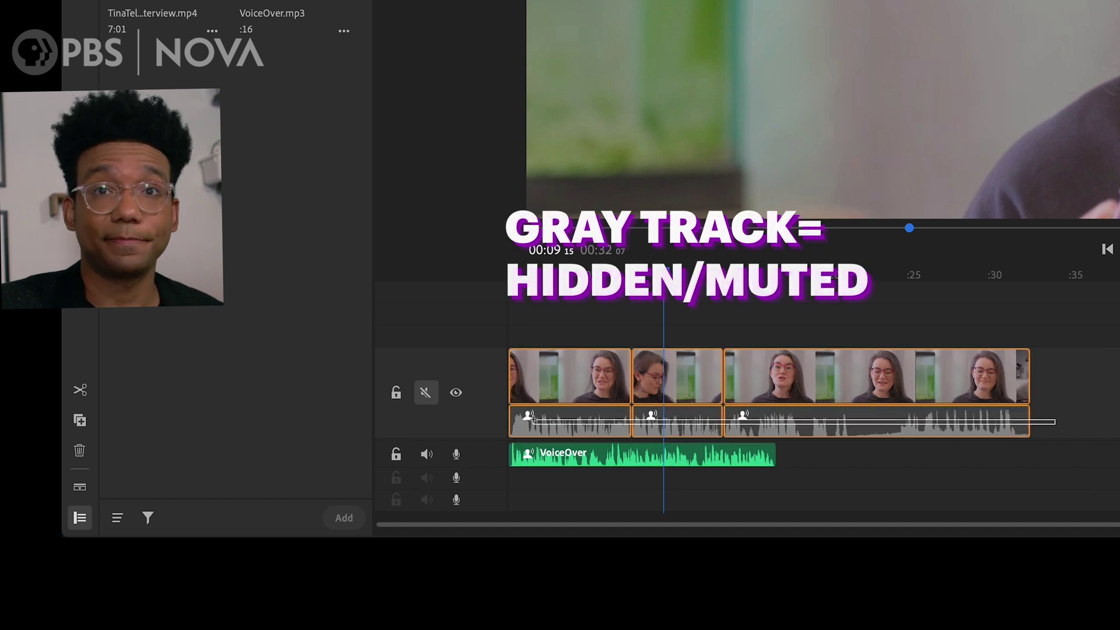
# - Play from the start, split the VoiceOver at the playhead, and select its first part
pyautogui.press('Home')
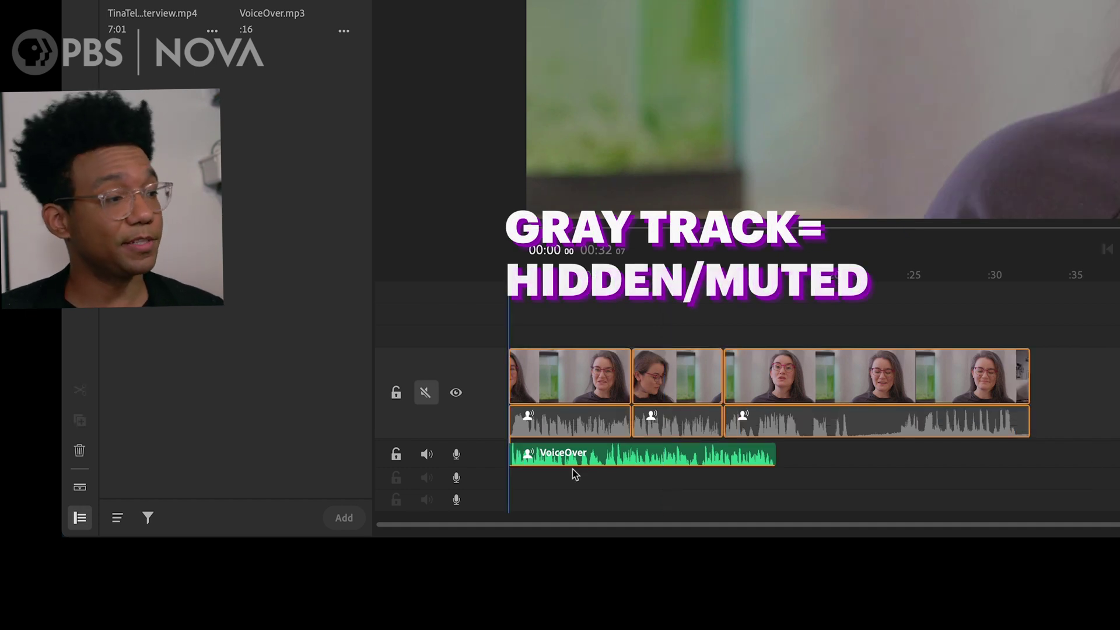
pyautogui.press('space')
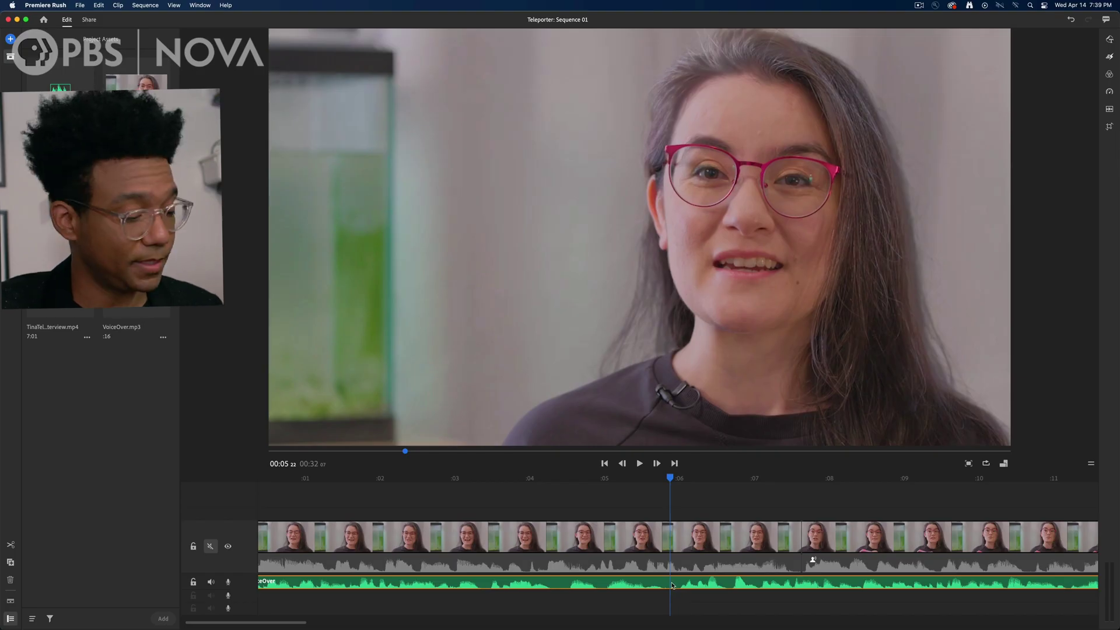
pyautogui.press('super+k')
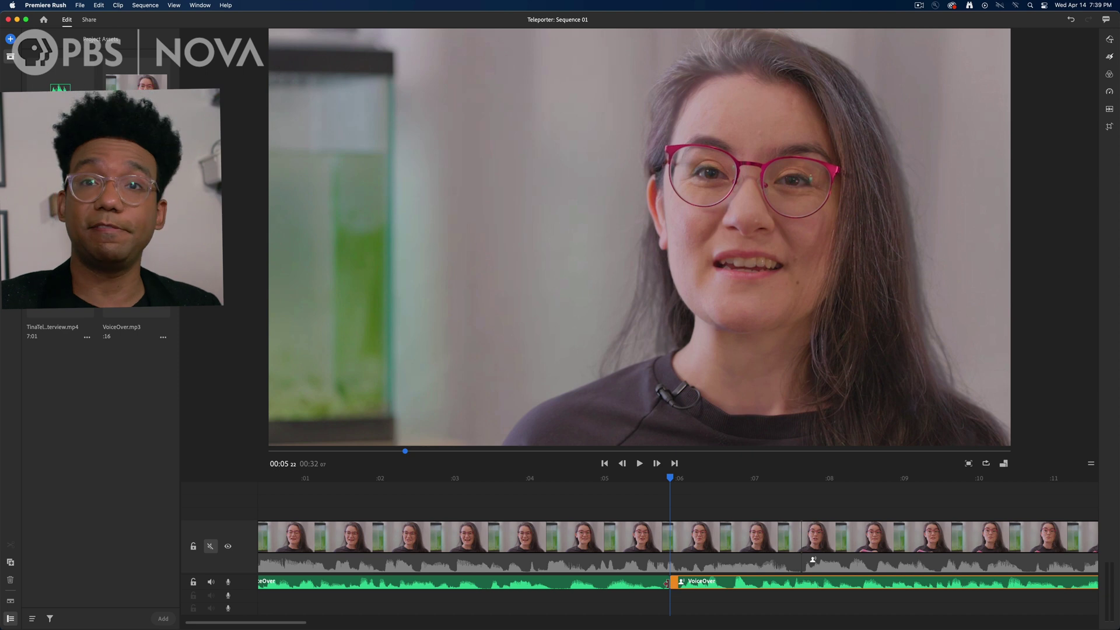
pyautogui.click(635, 585)
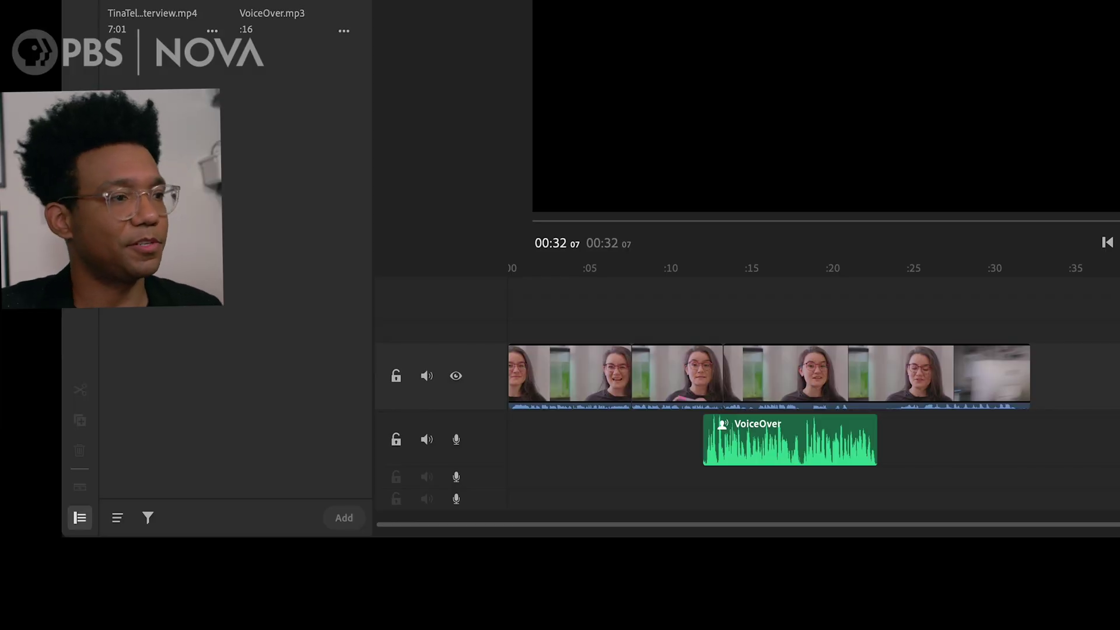
# - Insert the machinery B-roll at about 0:14 and shift the VoiceOver later to line up
pyautogui.click(787, 444)
pyautogui.moveTo(788, 445); pyautogui.dragTo(786, 439)
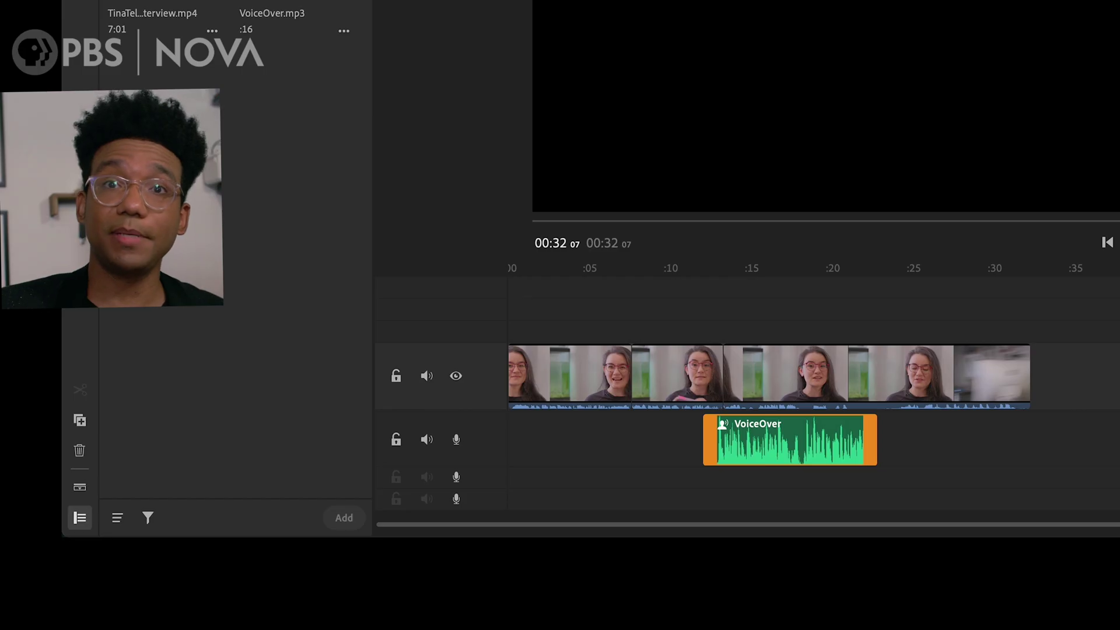
pyautogui.moveTo(272, 9)
pyautogui.mouseDown()
pyautogui.moveTo(709, 305)
pyautogui.moveTo(726, 357)
pyautogui.mouseUp()
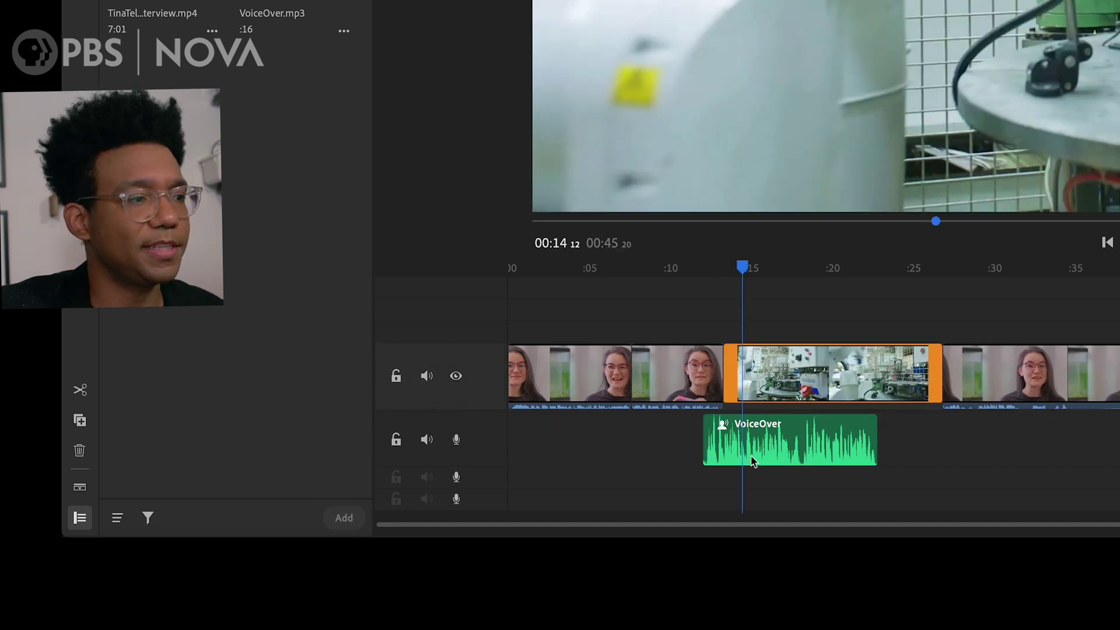
pyautogui.click(758, 458)
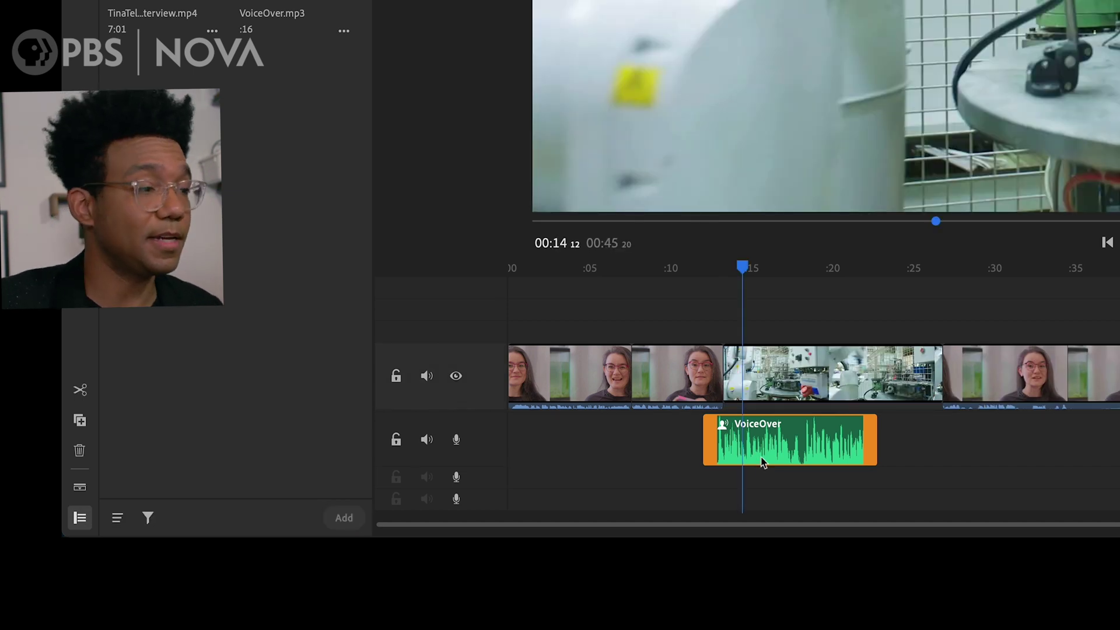
pyautogui.moveTo(760, 457); pyautogui.dragTo(800, 458)
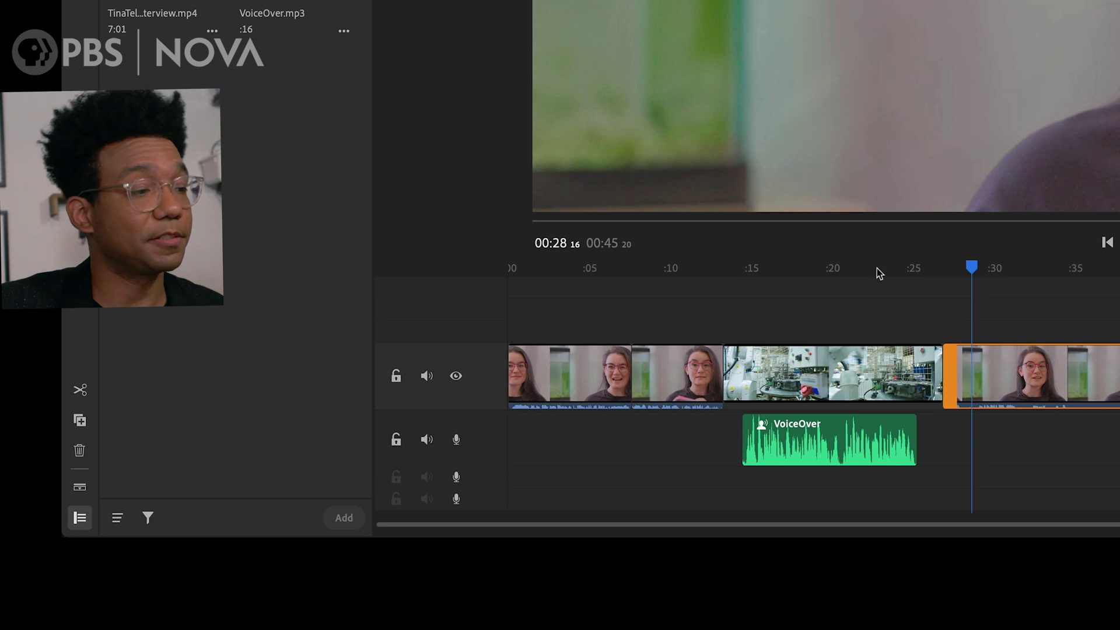
# - Adjust the B-roll clip's end and move the playhead to about 0:25
pyautogui.click(794, 390)
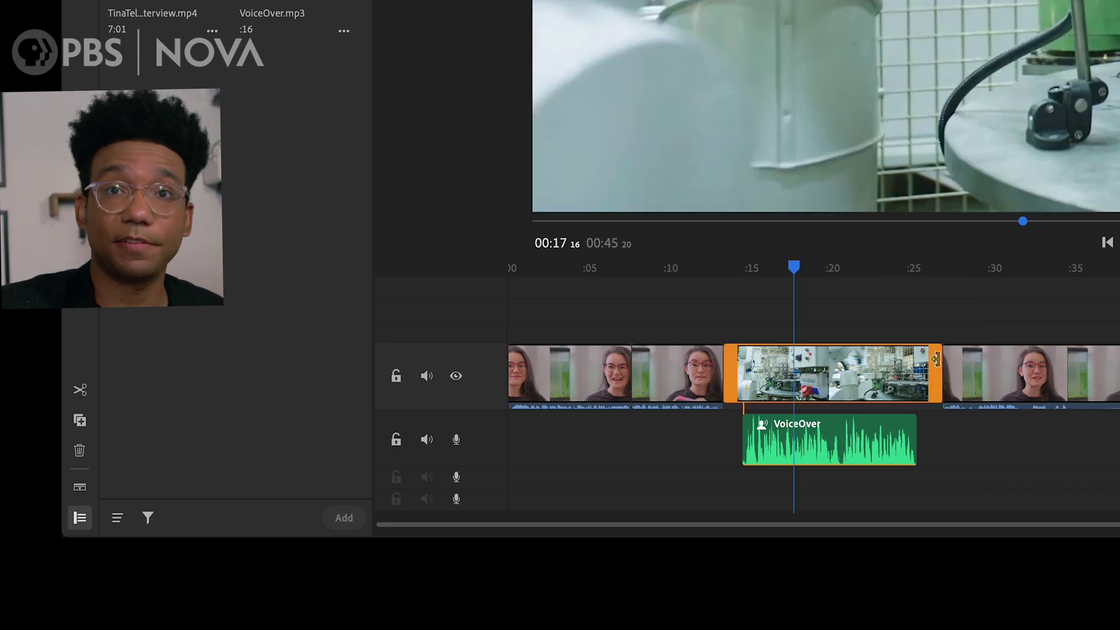
pyautogui.moveTo(936, 359); pyautogui.dragTo(939, 359)
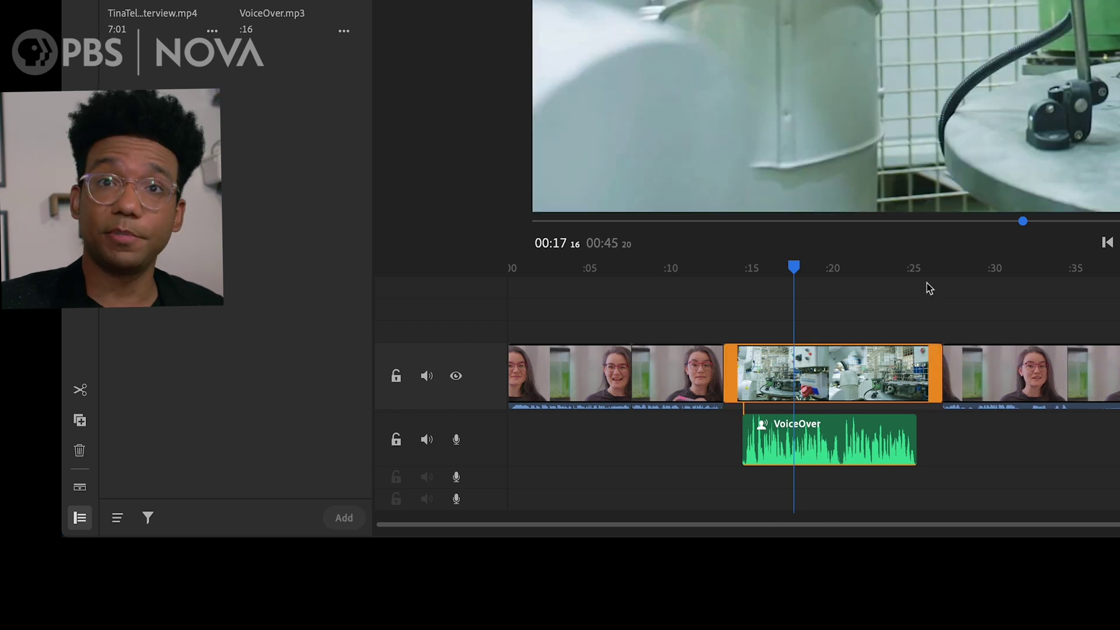
pyautogui.click(922, 268)
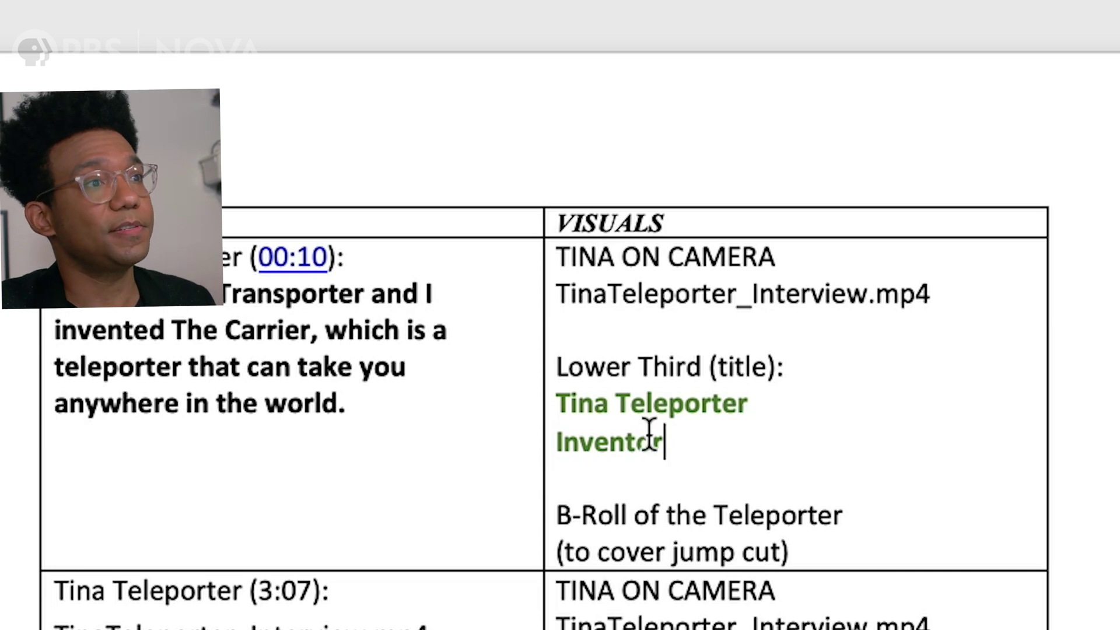
pyautogui.moveTo(666, 446)
pyautogui.mouseDown()
pyautogui.moveTo(585, 411)
pyautogui.moveTo(563, 388)
pyautogui.mouseUp()
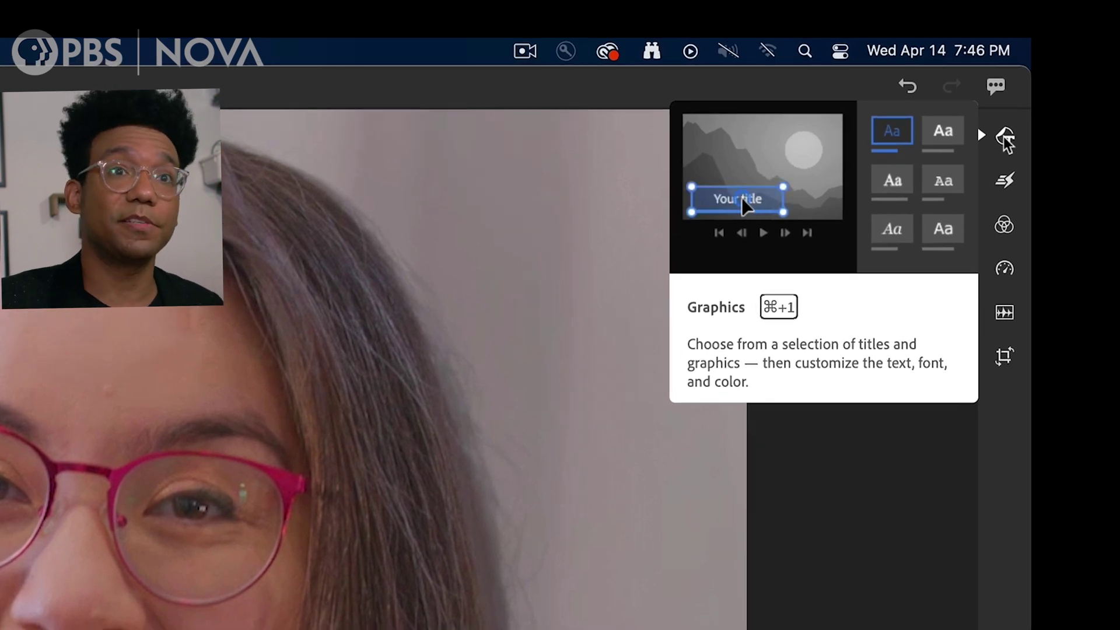
# - Add a title template at the sequence start reading 'Tina Teleporter'
pyautogui.click(1004, 138)
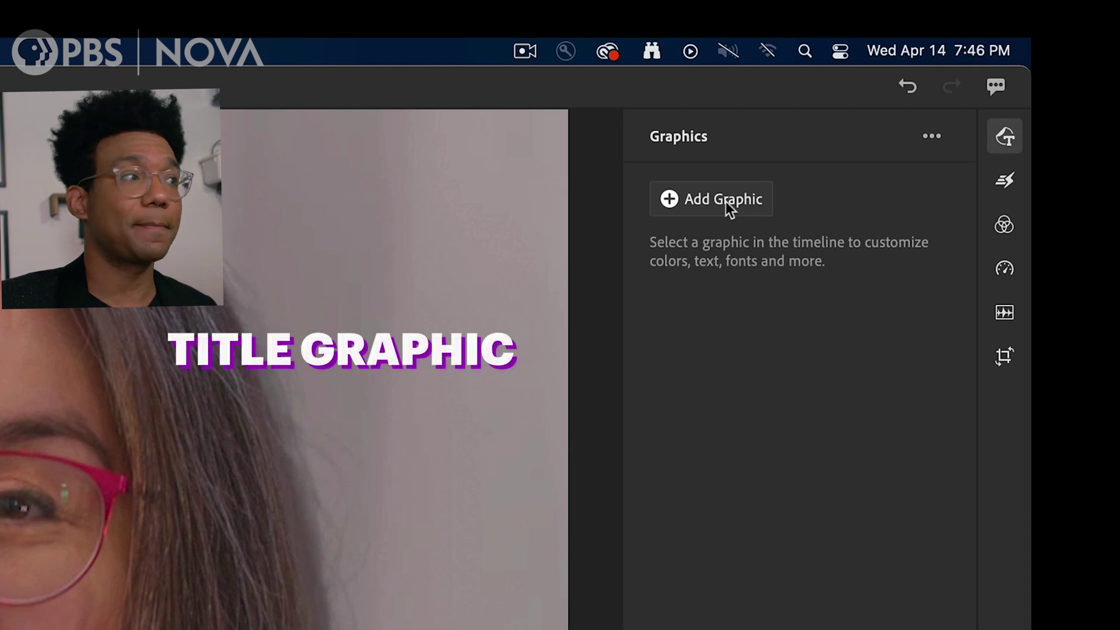
pyautogui.click(725, 201)
pyautogui.moveTo(360, 224); pyautogui.dragTo(566, 69)
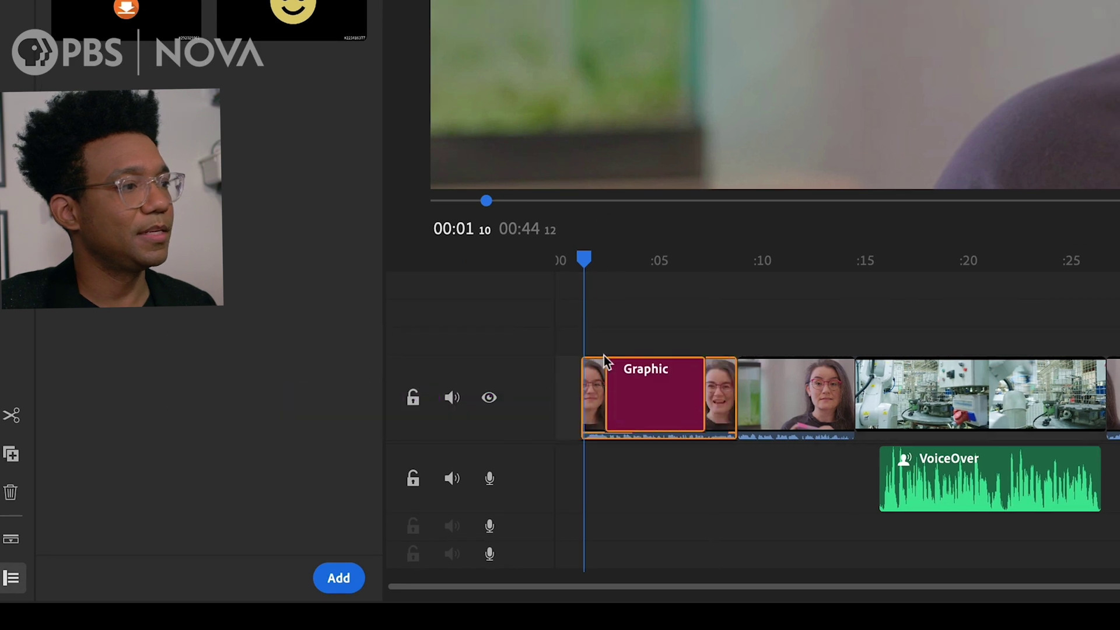
pyautogui.moveTo(565, 69); pyautogui.dragTo(642, 339)
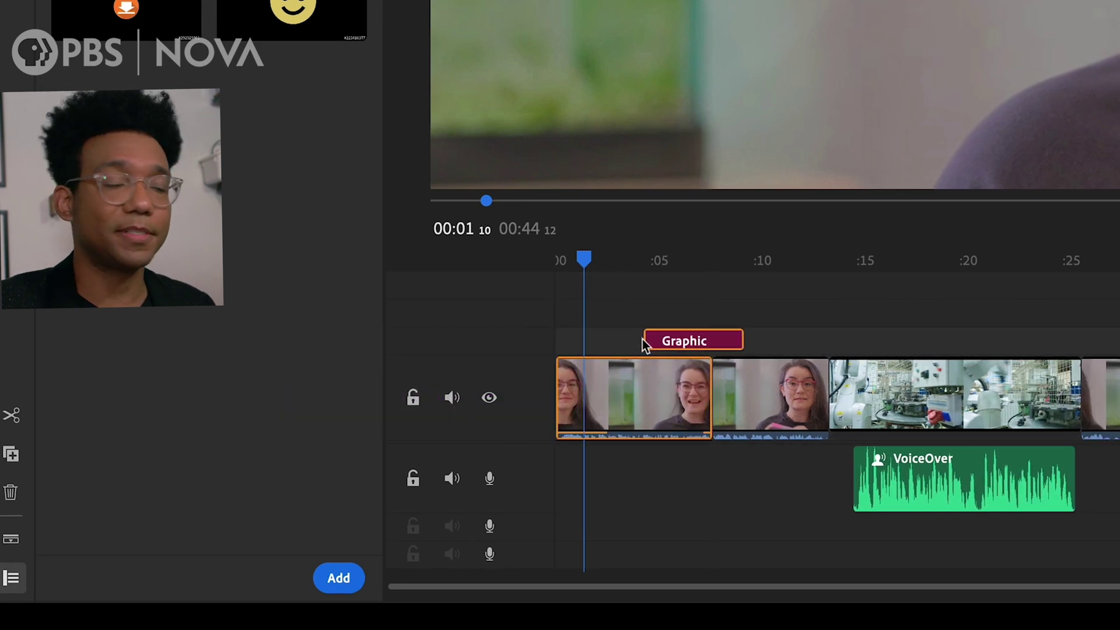
pyautogui.moveTo(642, 338); pyautogui.dragTo(638, 340)
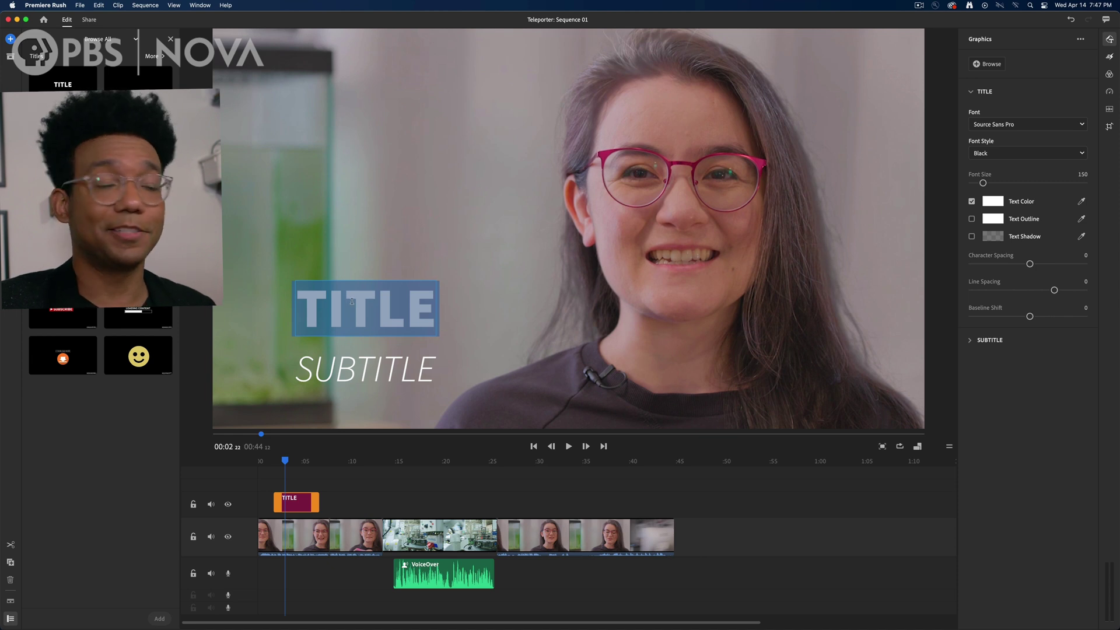
pyautogui.write('Tina Teleporter')
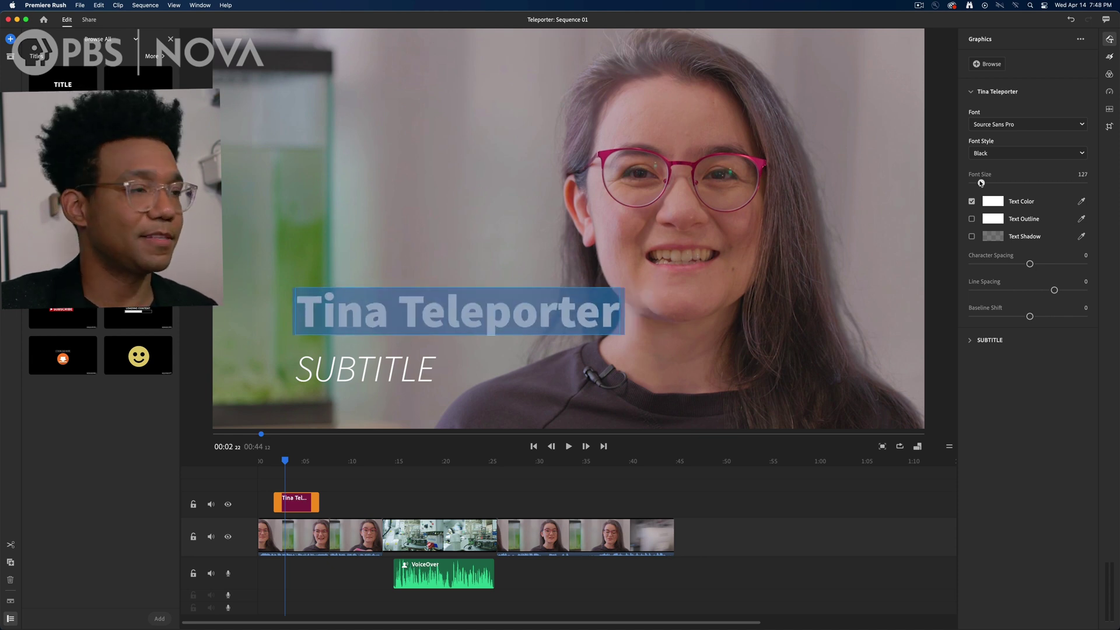
# - Set the title font size to 55 and delete the SUBTITLE placeholder text
pyautogui.moveTo(983, 183); pyautogui.dragTo(978, 183)
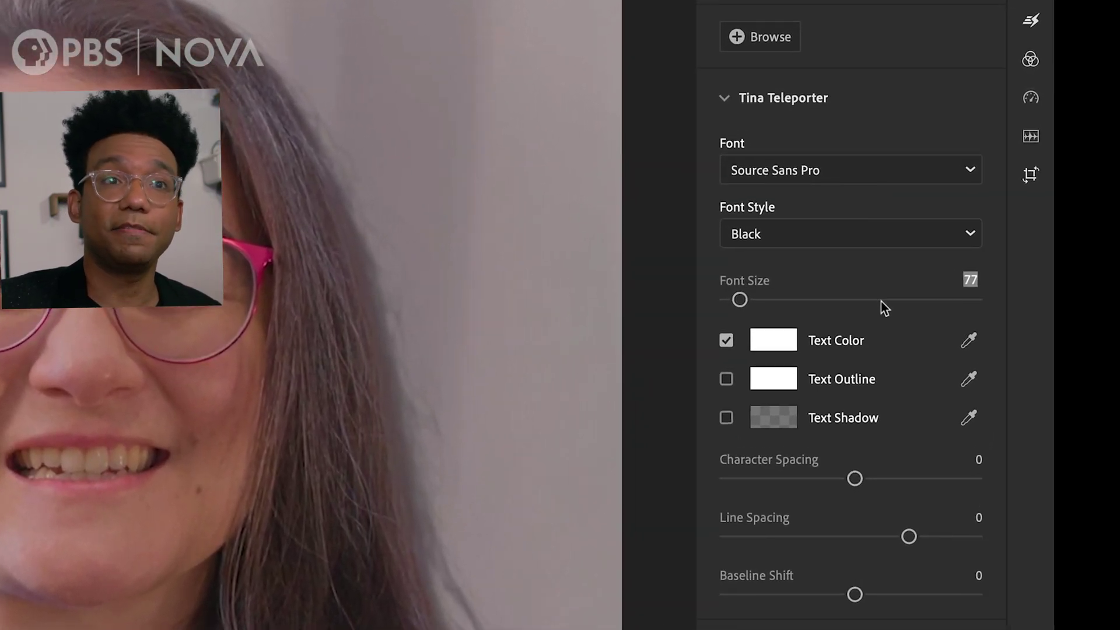
pyautogui.write('55')
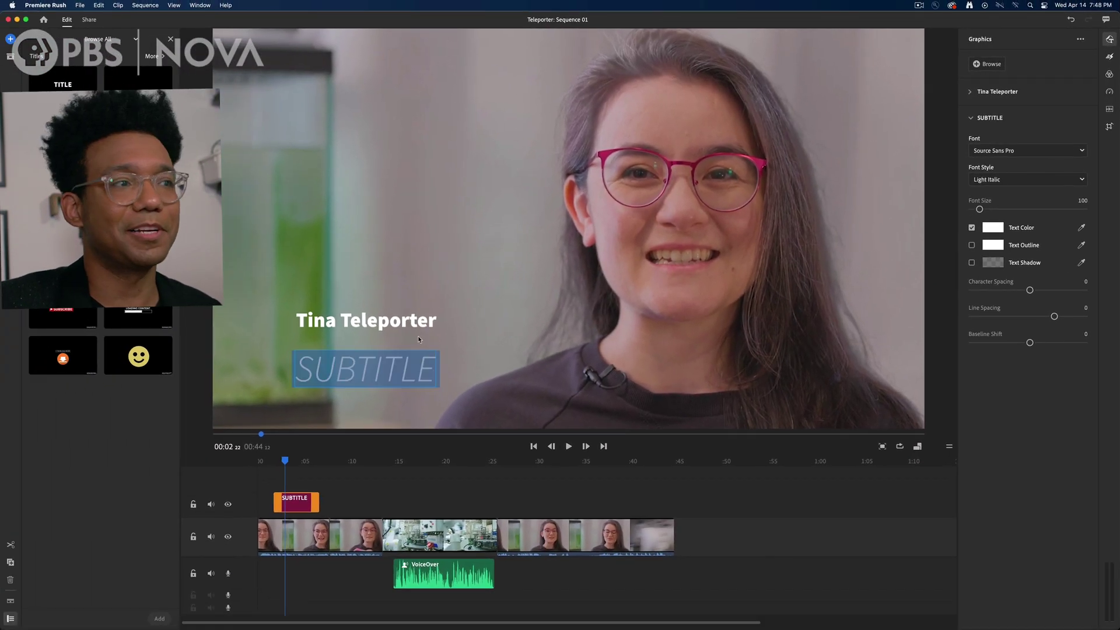
pyautogui.press('BackSpace')
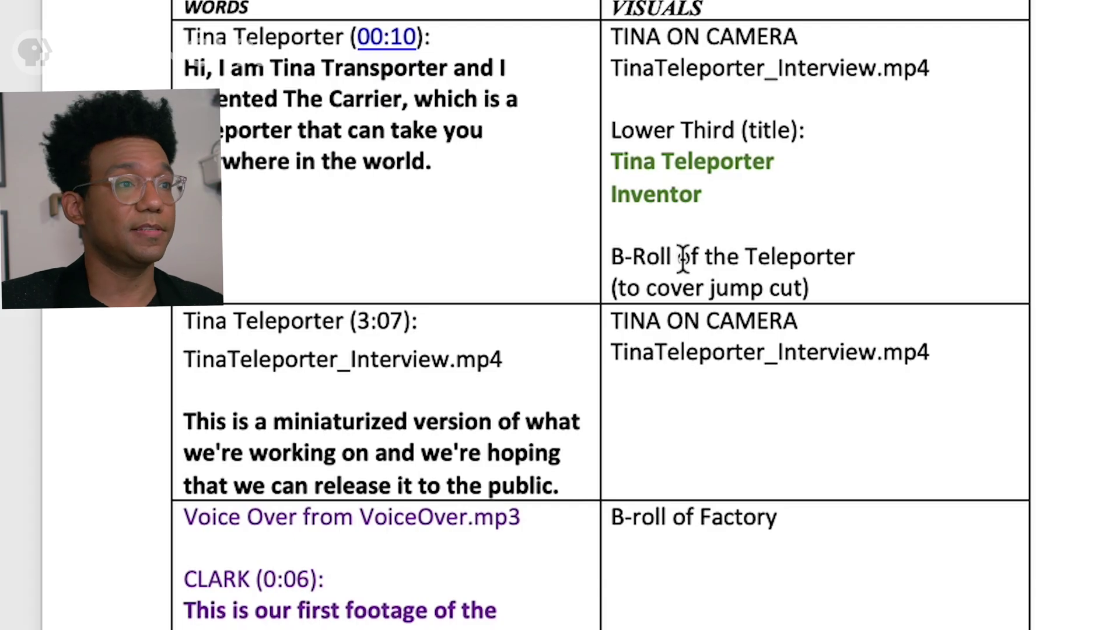
pyautogui.moveTo(624, 257); pyautogui.dragTo(817, 257)
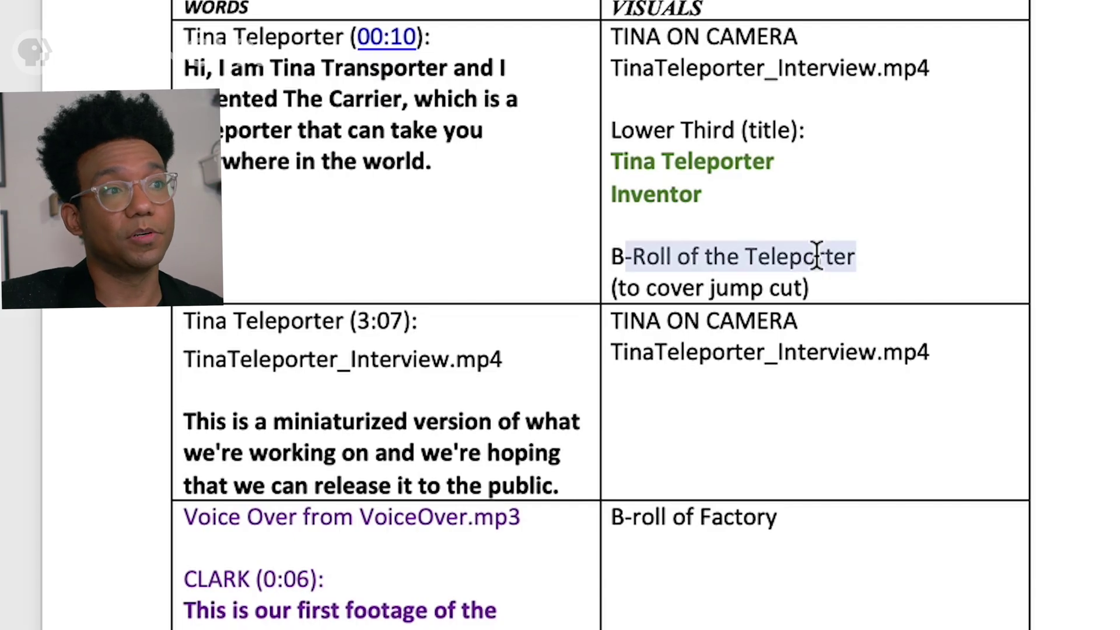
pyautogui.click(813, 278)
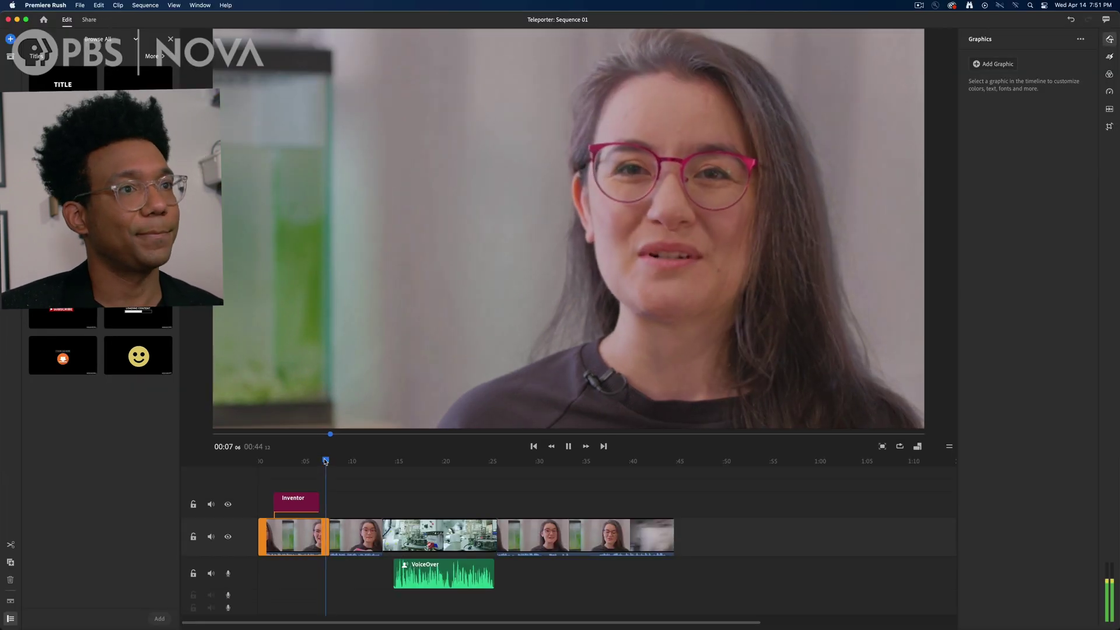
# - Place the pink teleporter tube B-roll above the interview at the jump cut and trim its start
pyautogui.press('space')
pyautogui.moveTo(116, 280); pyautogui.dragTo(328, 512)
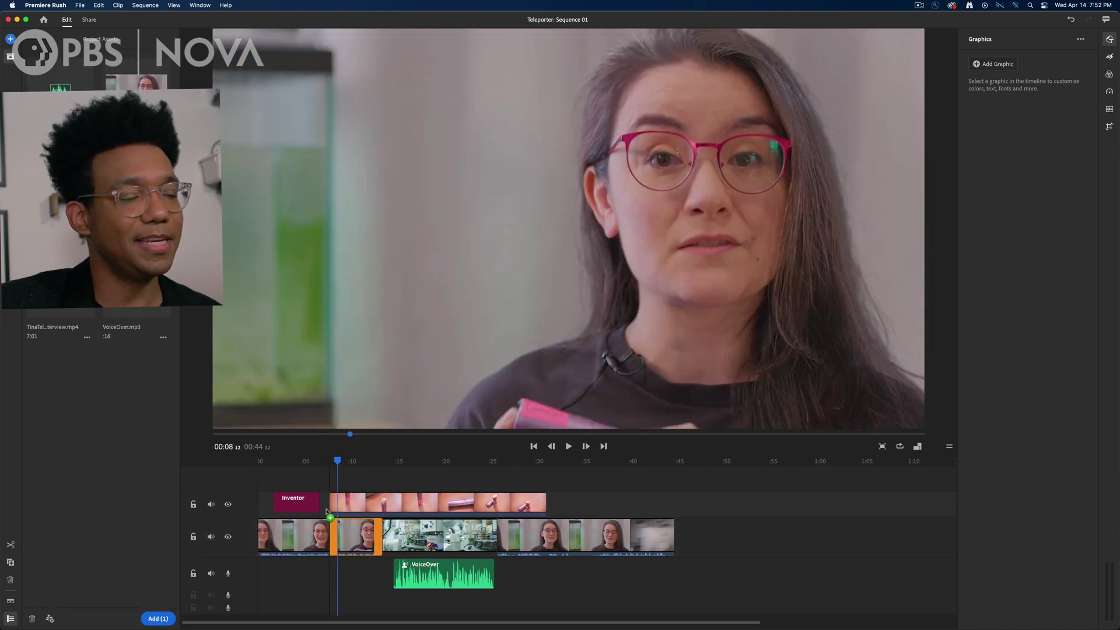
pyautogui.moveTo(326, 512); pyautogui.dragTo(327, 512)
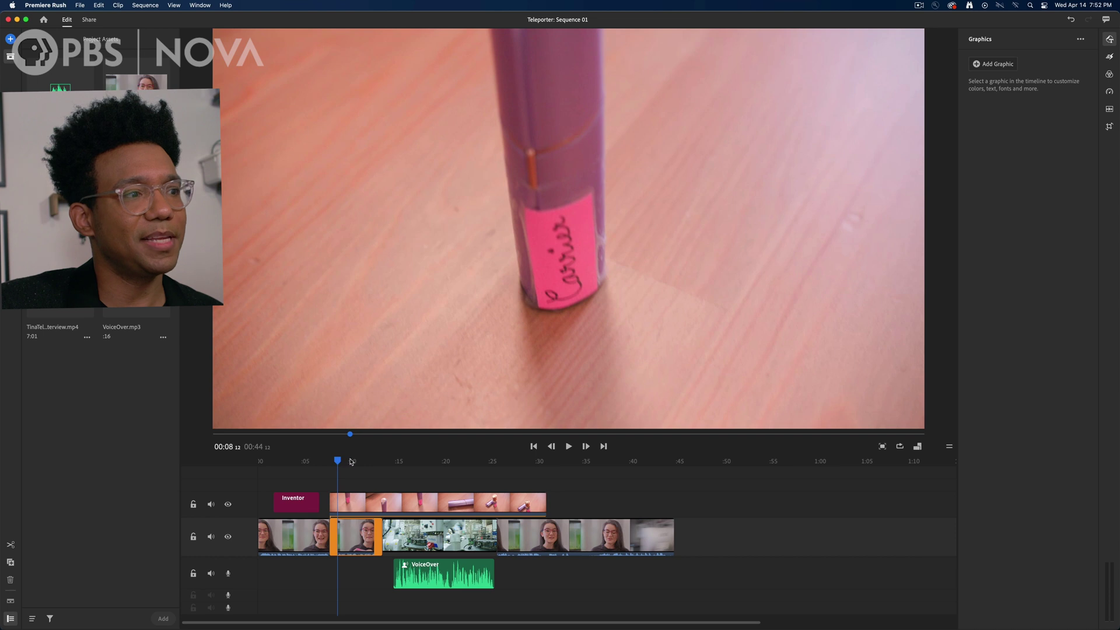
pyautogui.moveTo(342, 463); pyautogui.dragTo(482, 464)
pyautogui.moveTo(331, 502); pyautogui.dragTo(484, 502)
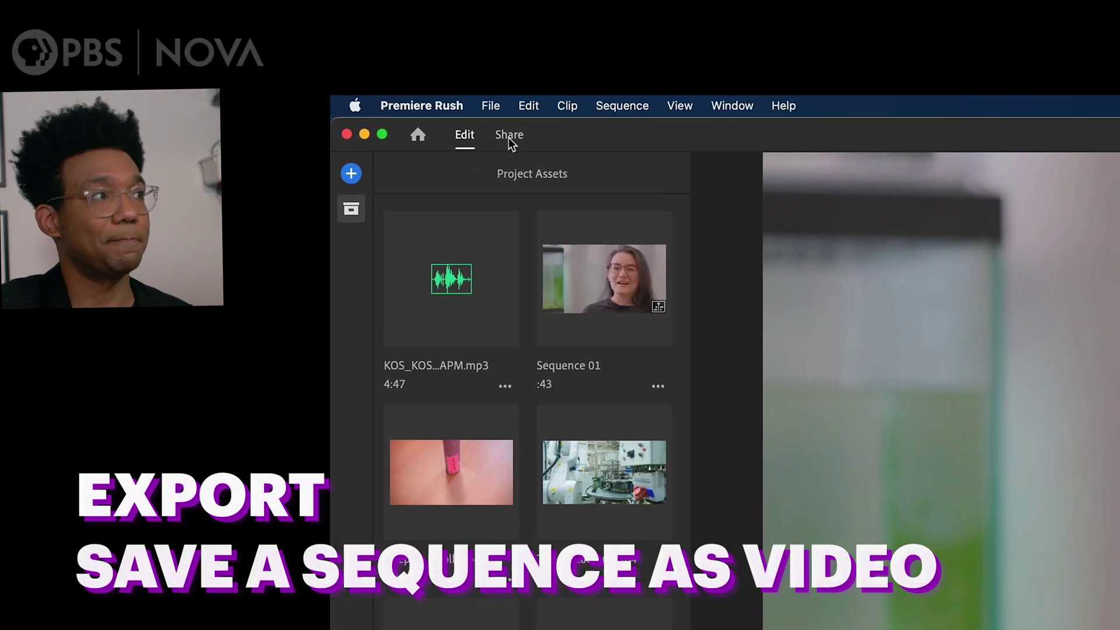
# - Name the export Teleporter and open the save-location chooser on Desktop
pyautogui.click(509, 136)
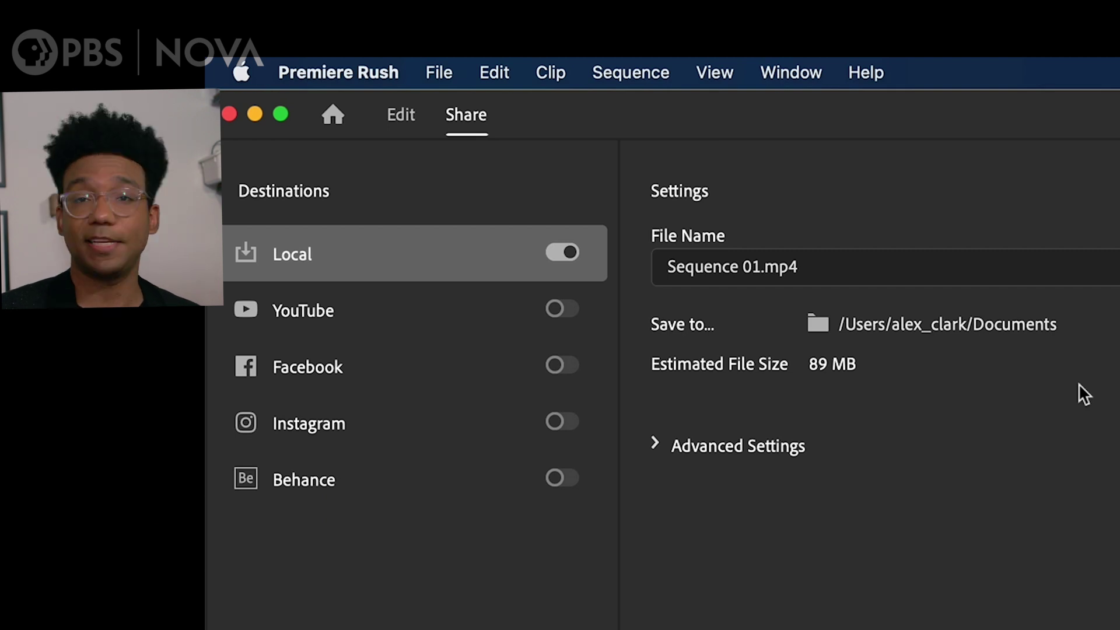
pyautogui.click(845, 267)
pyautogui.write('Teleporter')
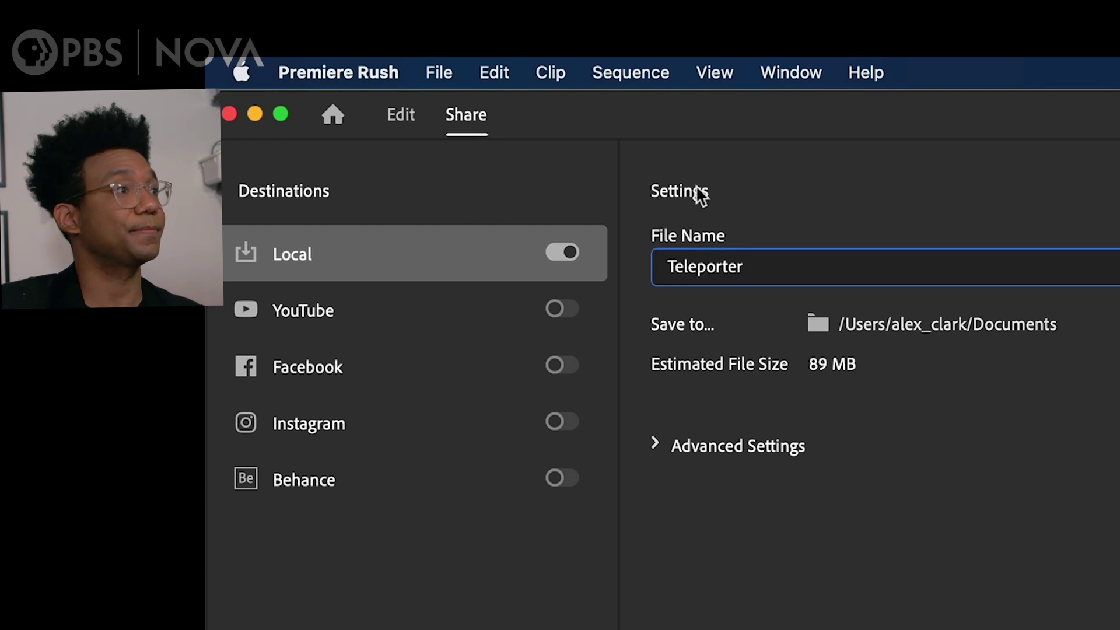
pyautogui.click(977, 324)
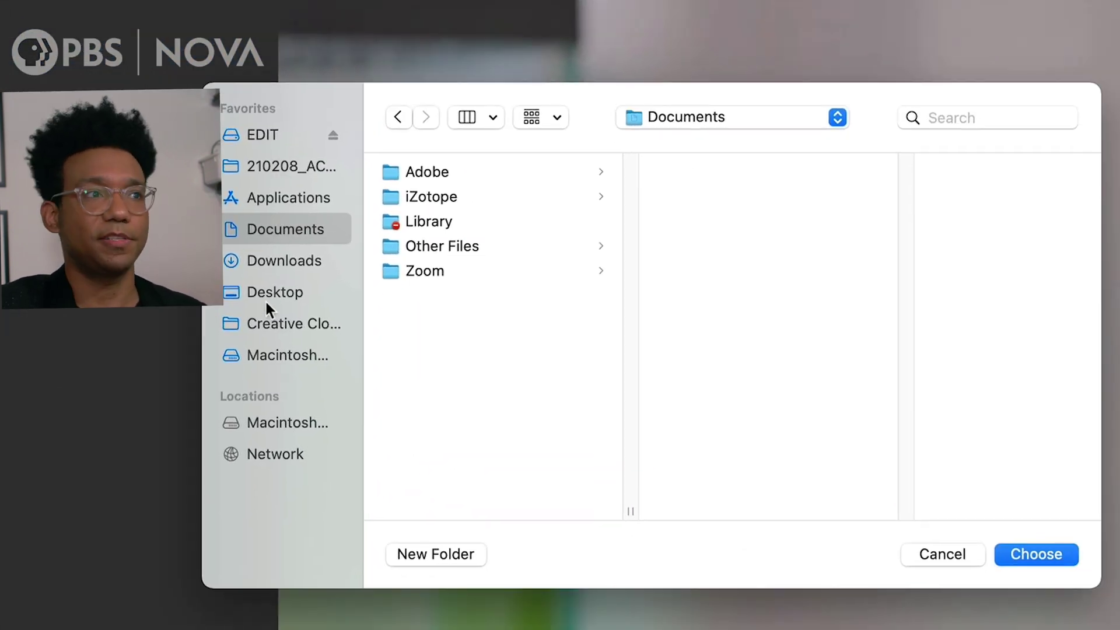
pyautogui.click(266, 297)
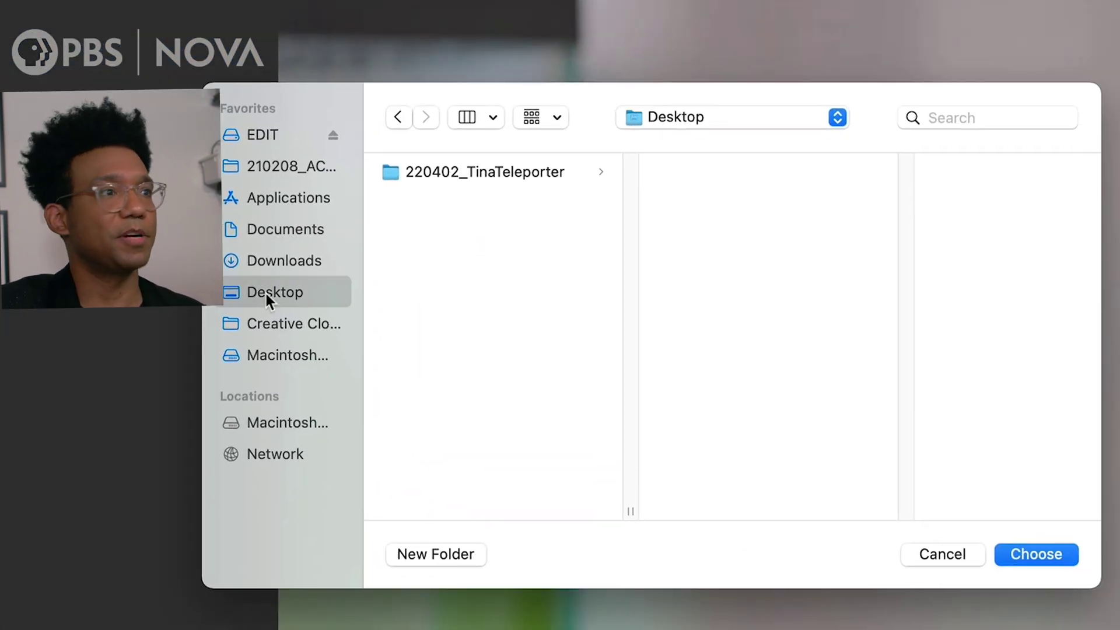
# - Create an EXPORTS folder inside 220402_TinaTeleporter and choose it as the save location
pyautogui.click(464, 175)
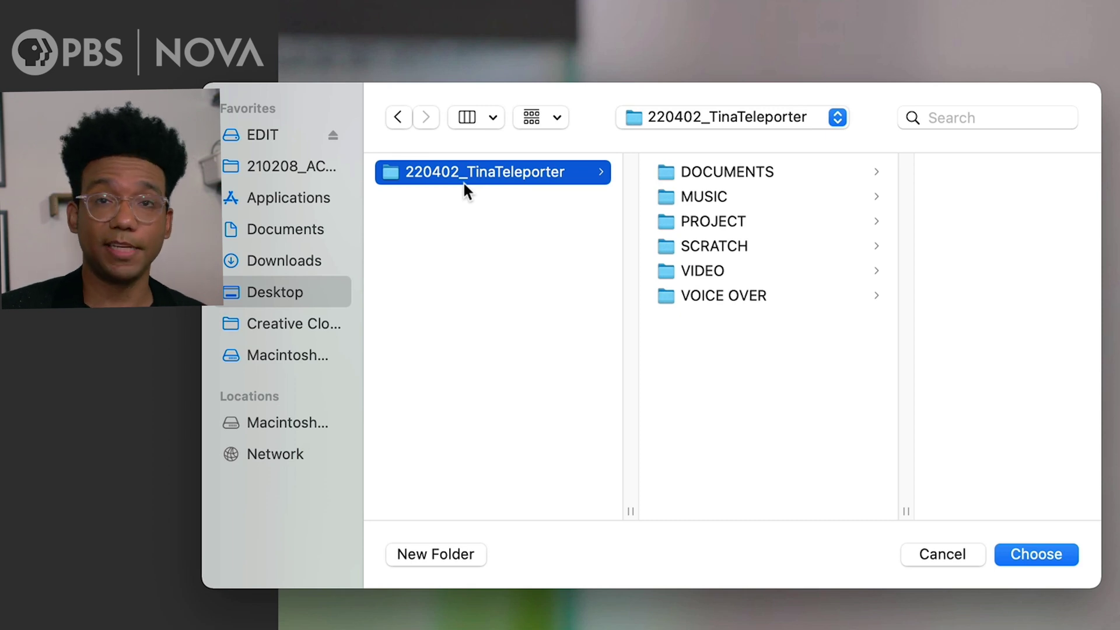
pyautogui.click(439, 558)
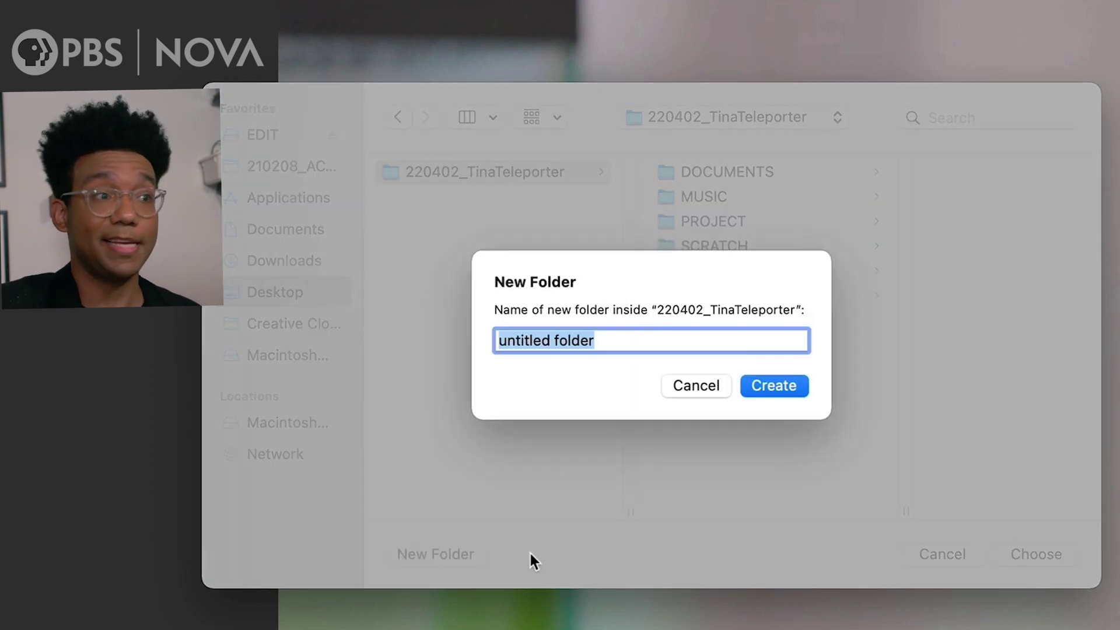
pyautogui.write('EX')
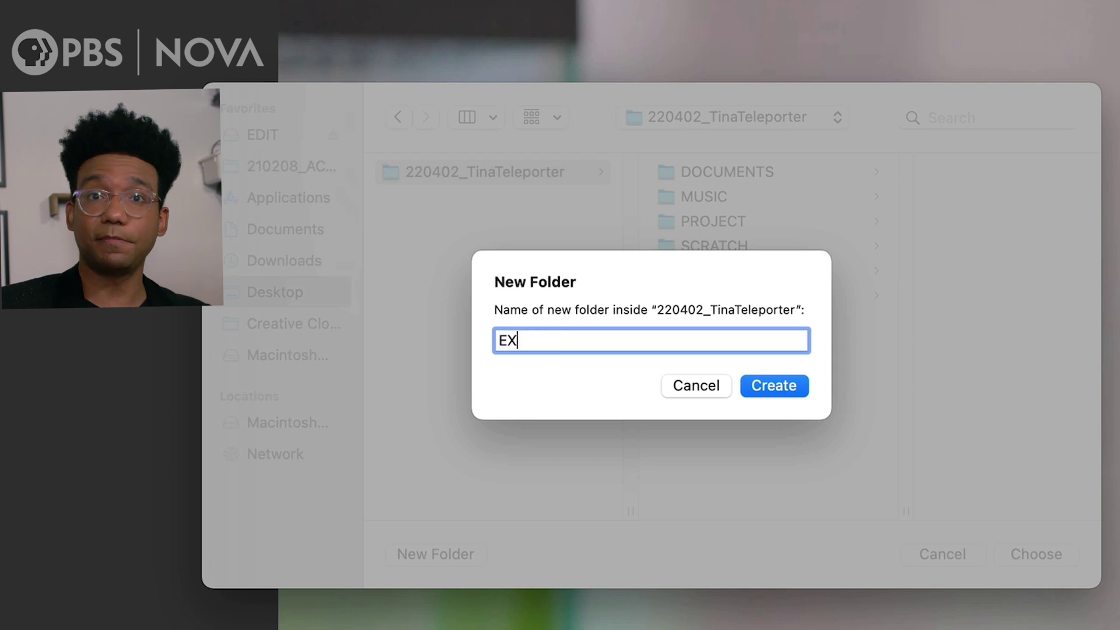
pyautogui.write('PORTS')
pyautogui.press('Return')
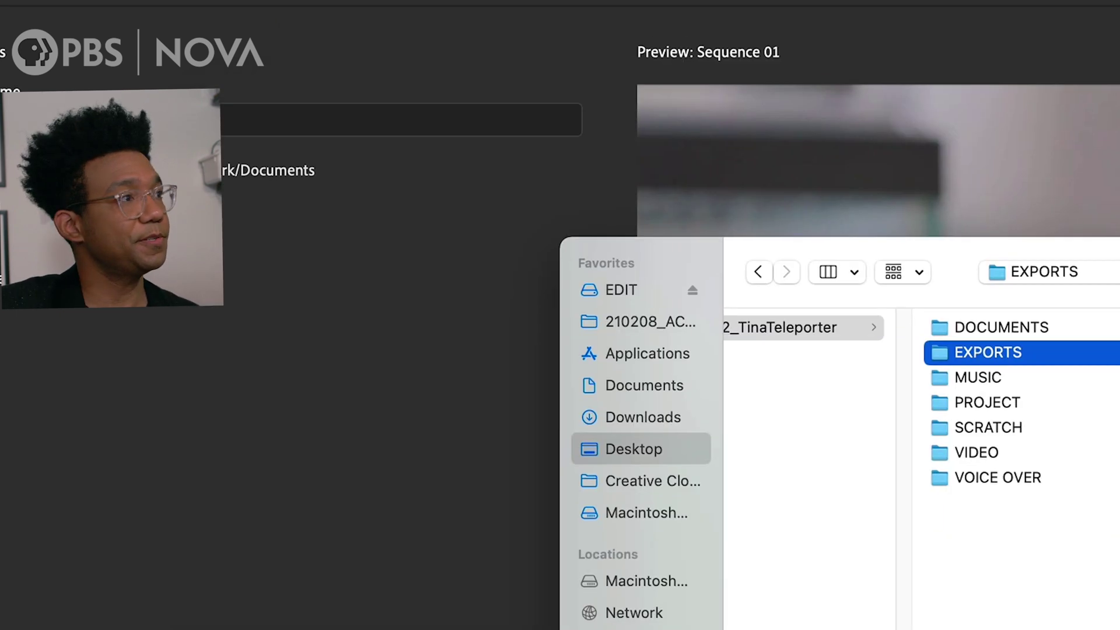
pyautogui.click(1036, 555)
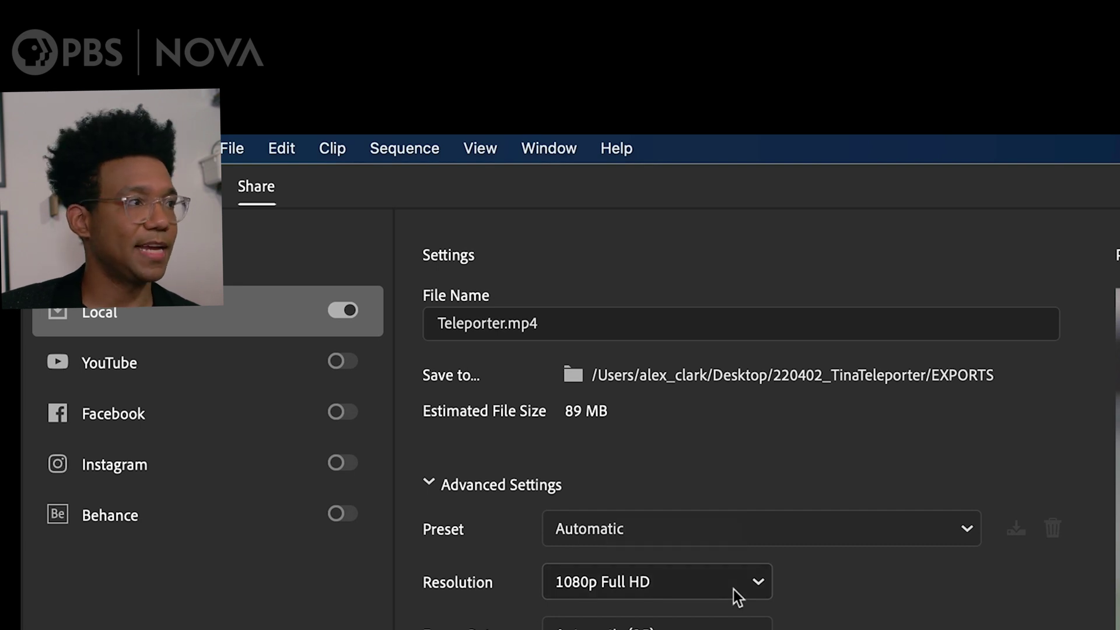
# - Set the export frame rate to 23.976 and quality to Medium
pyautogui.click(957, 529)
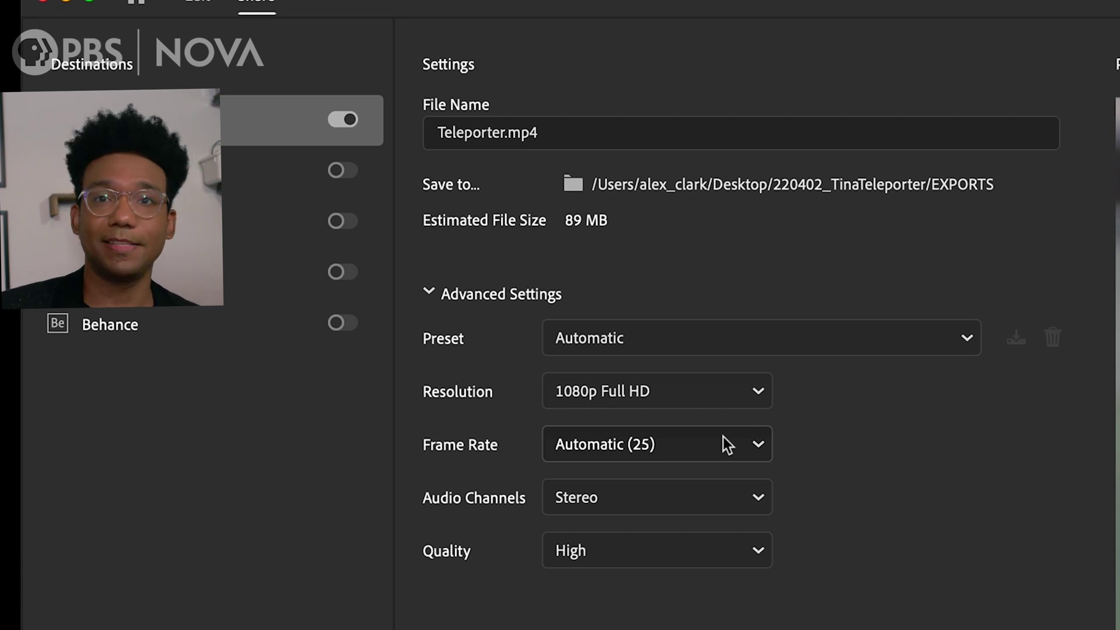
pyautogui.click(723, 443)
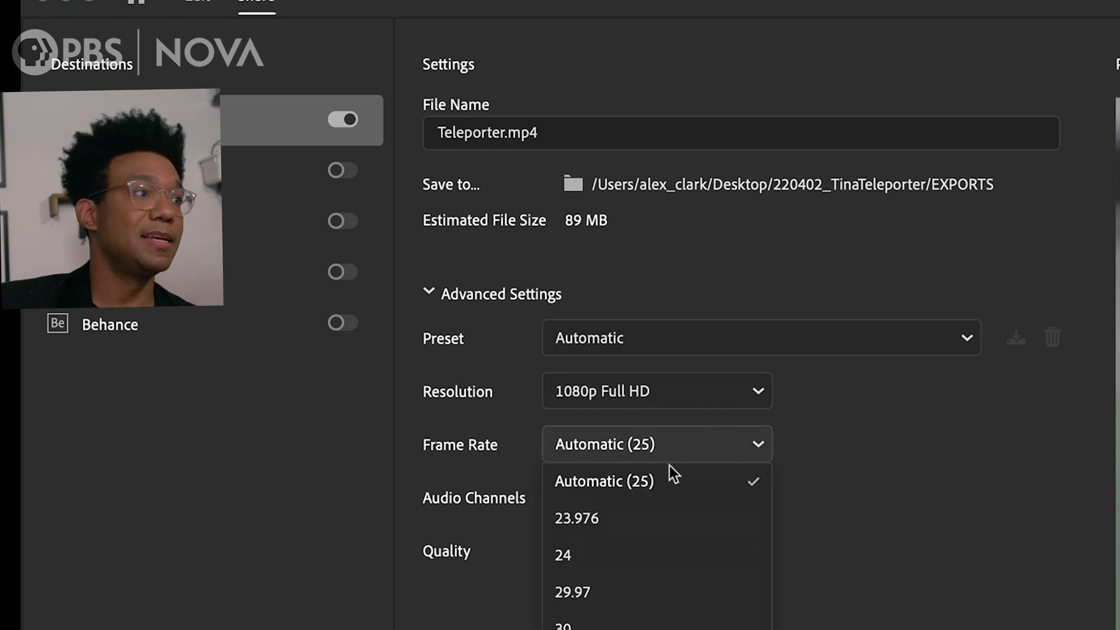
pyautogui.click(594, 519)
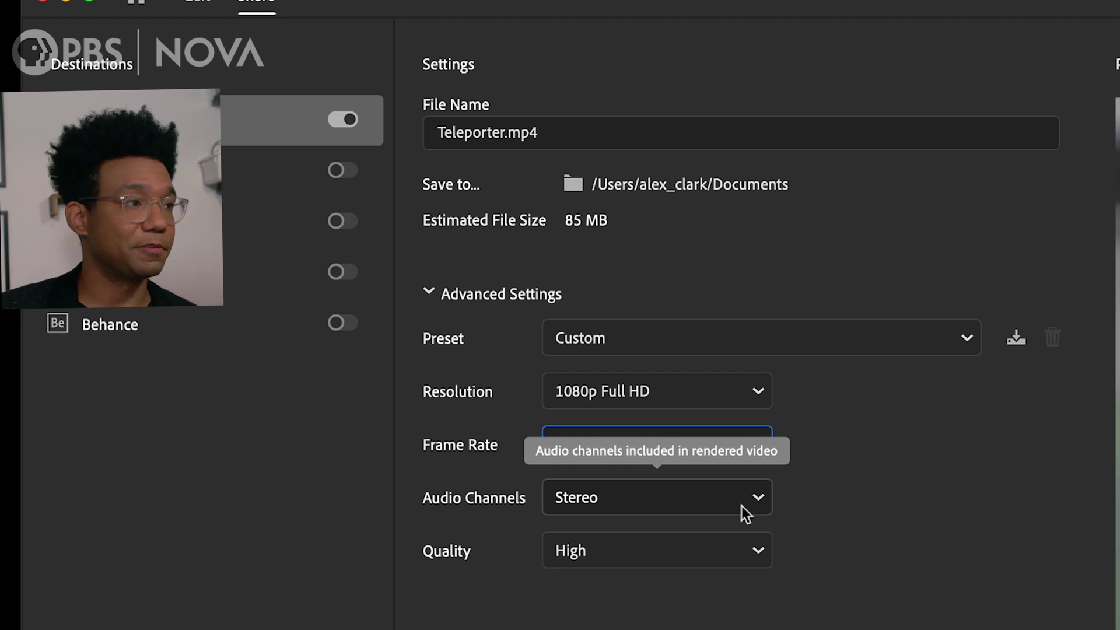
pyautogui.click(677, 551)
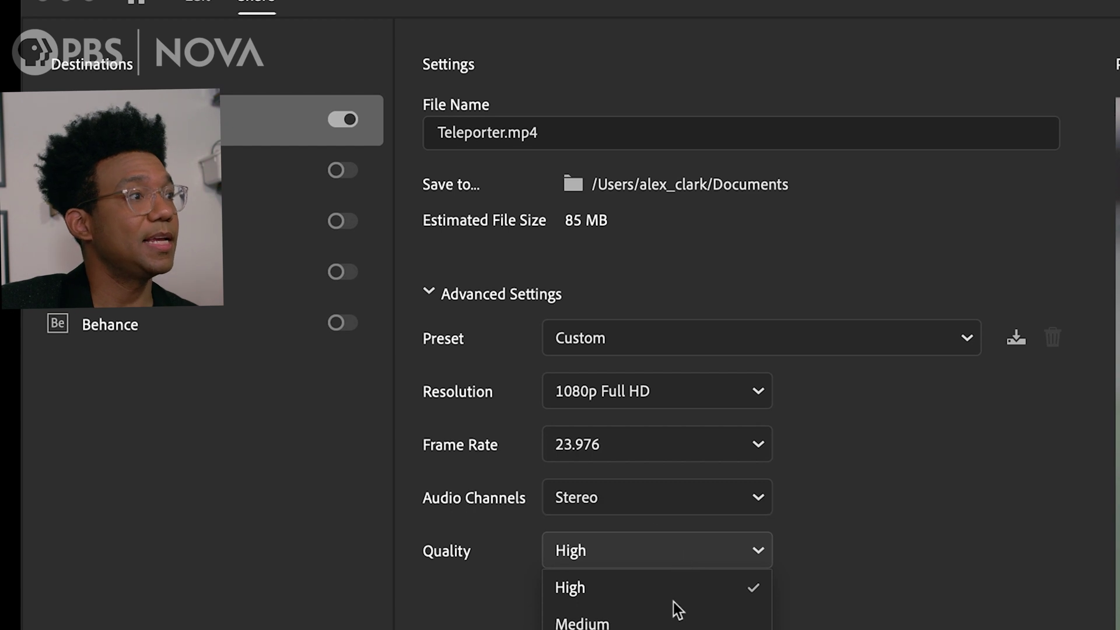
pyautogui.click(676, 620)
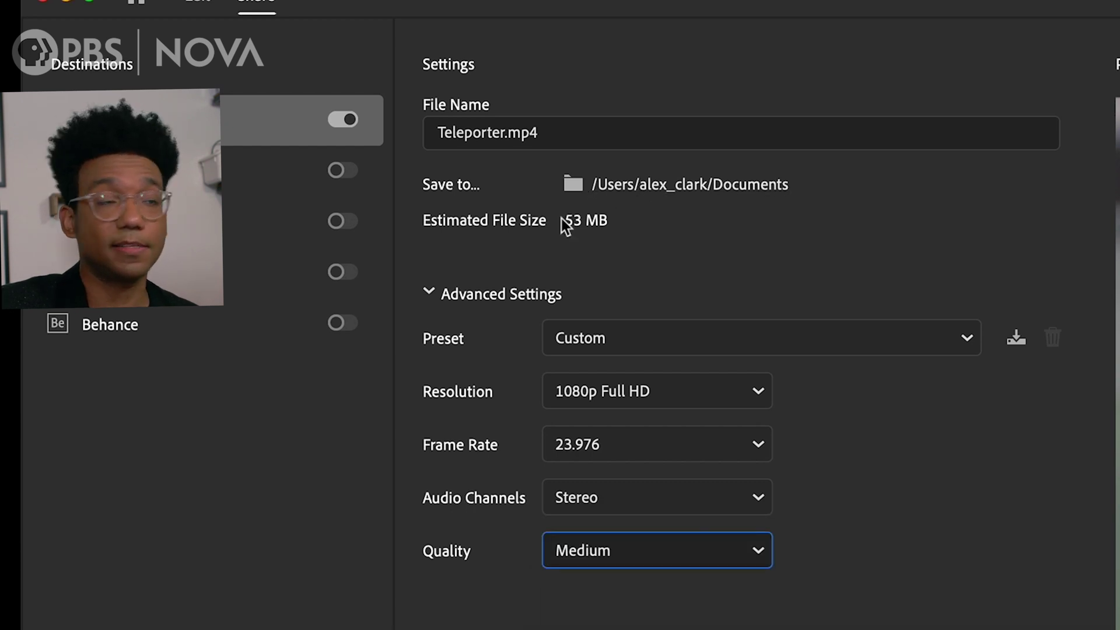
pyautogui.click(680, 557)
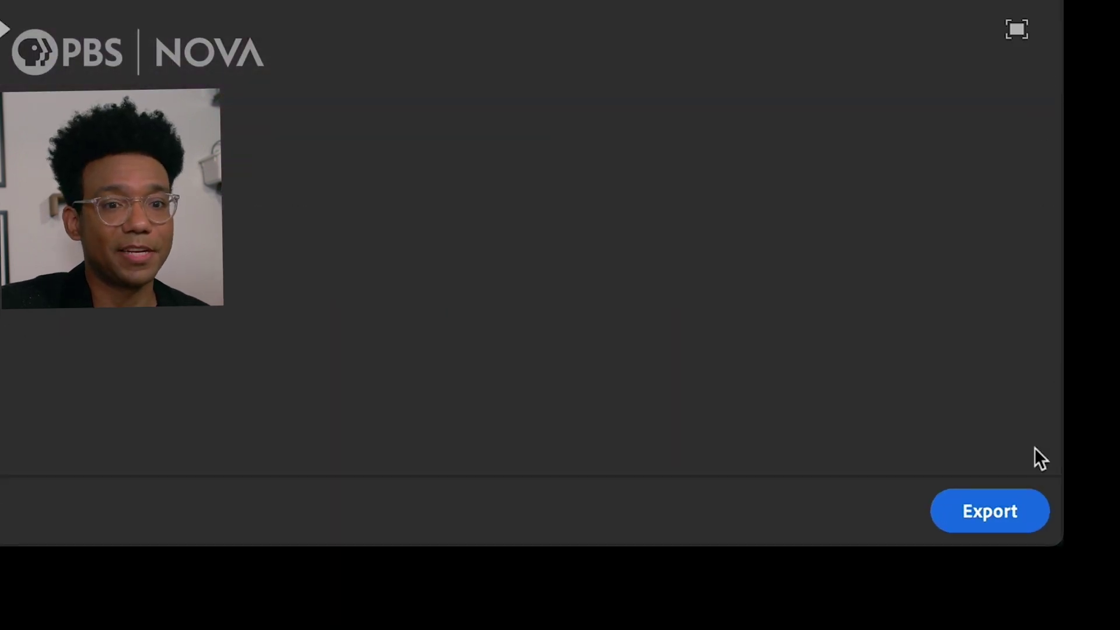
# - Export the sequence as Teleporter.mp4 and reveal it in Finder
pyautogui.click(1096, 619)
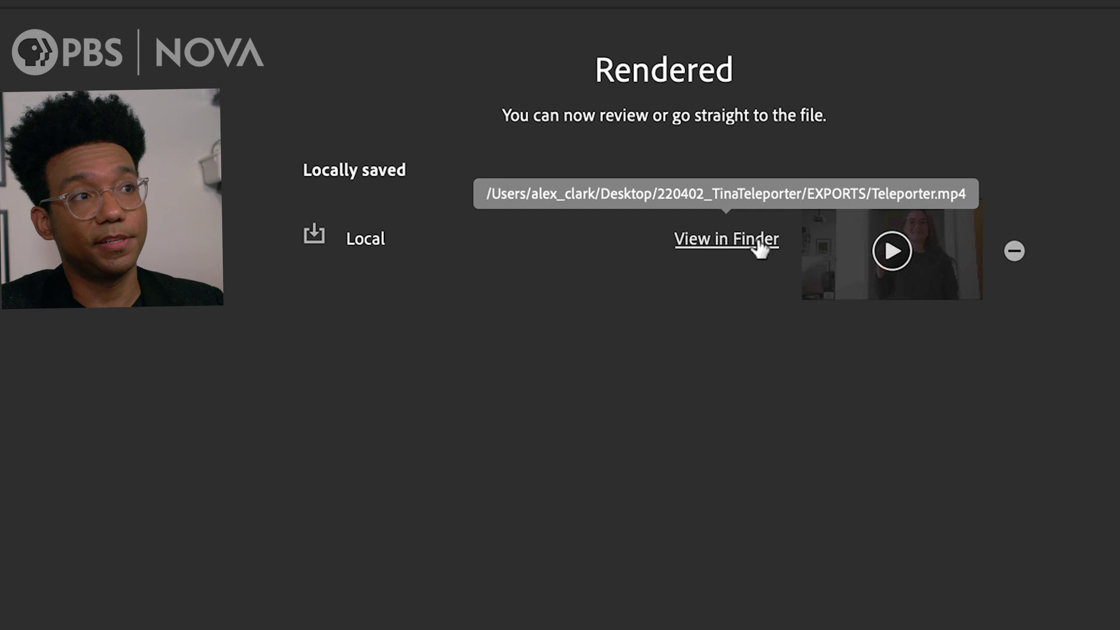
pyautogui.click(758, 239)
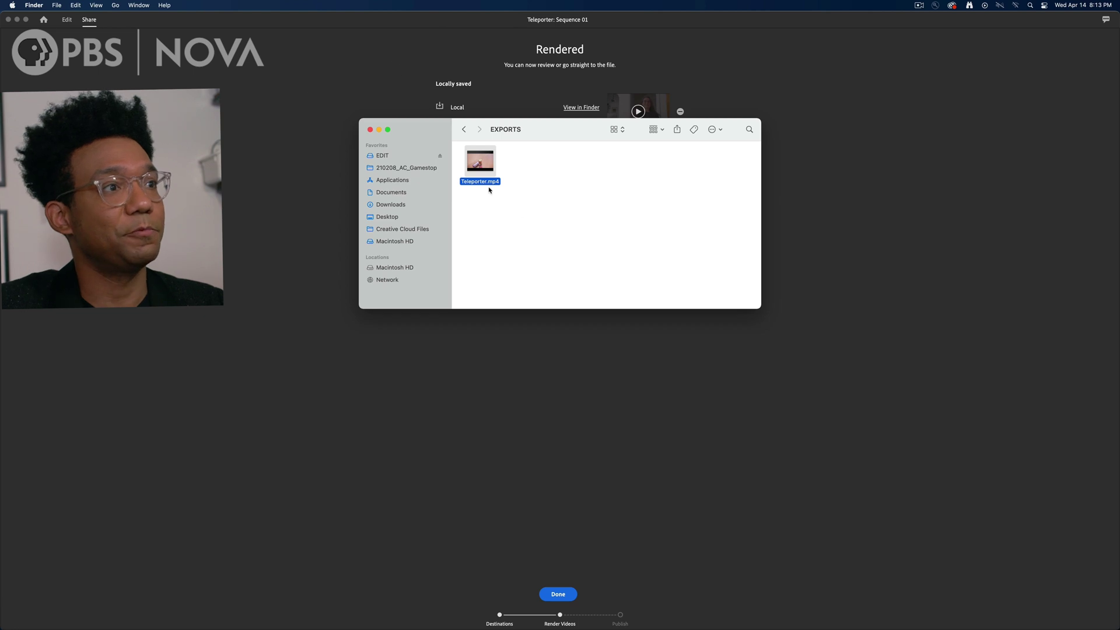
# - Check which apps can open Teleporter.mp4 via its Open With menu
pyautogui.rightClick(478, 163)
pyautogui.moveTo(525, 178)
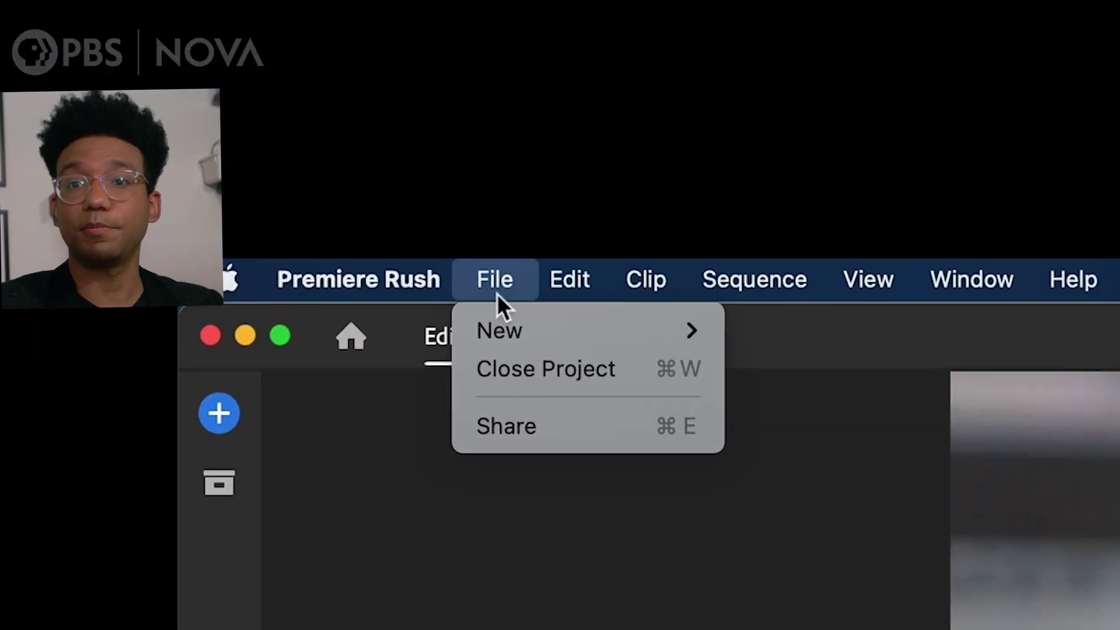
# - Close the Teleporter project and quit Premiere Rush
pyautogui.click(530, 370)
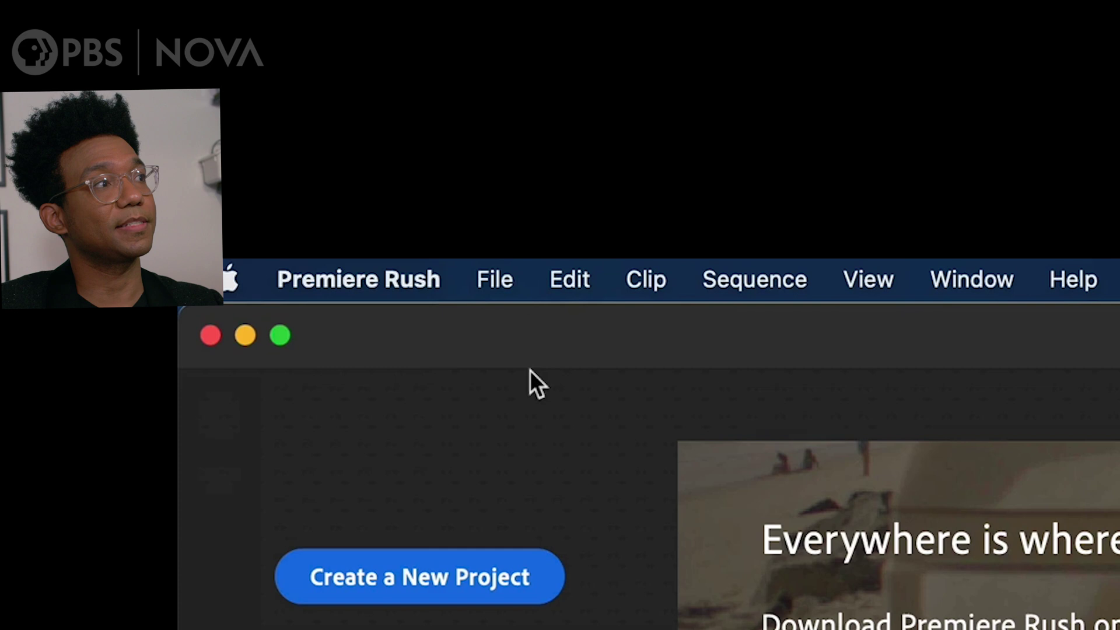
pyautogui.click(201, 331)
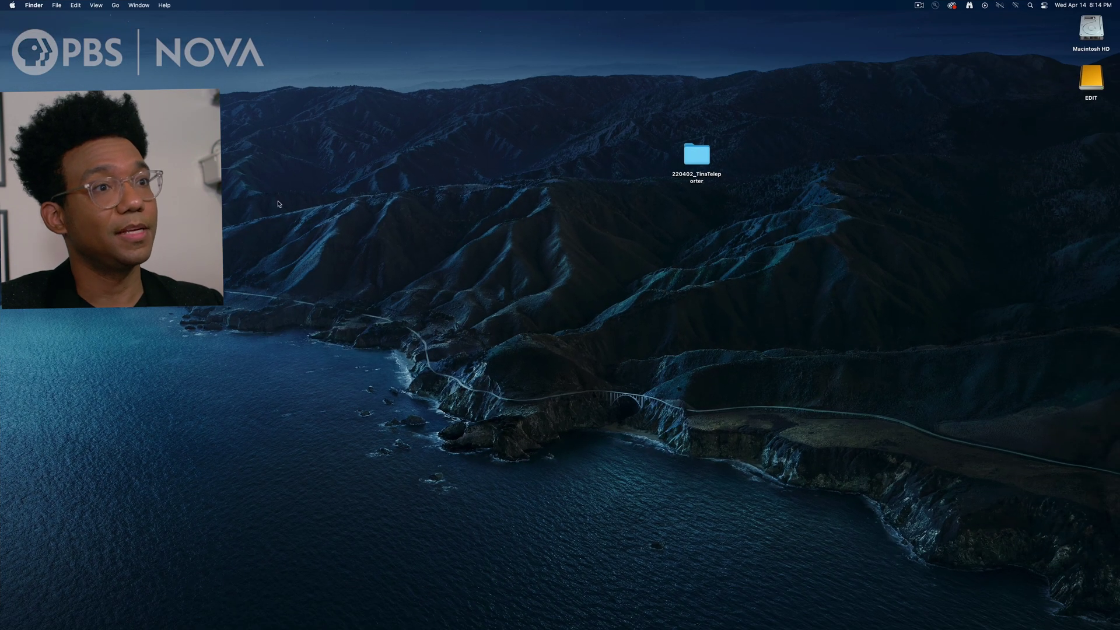